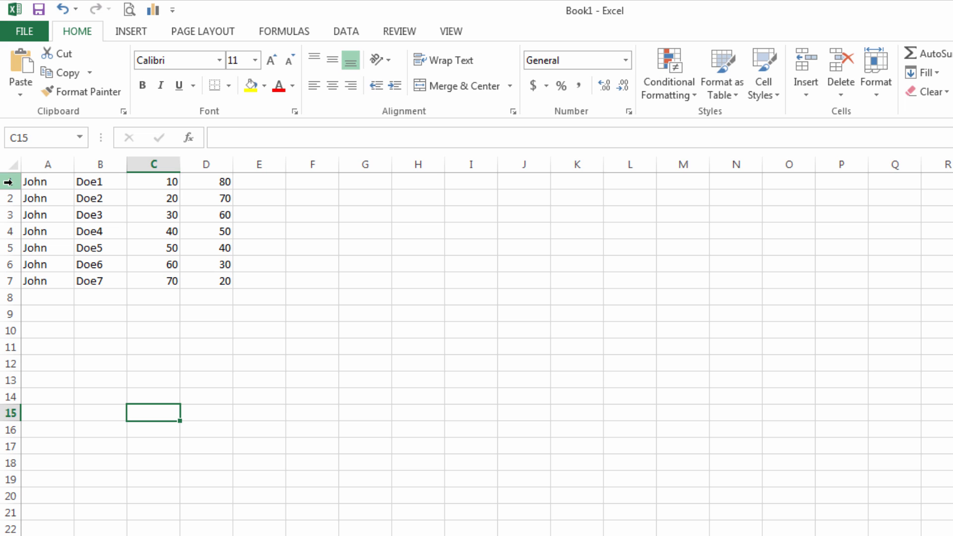
# Insert a blank row above the first data row of the sheet
pyautogui.click(8, 182)
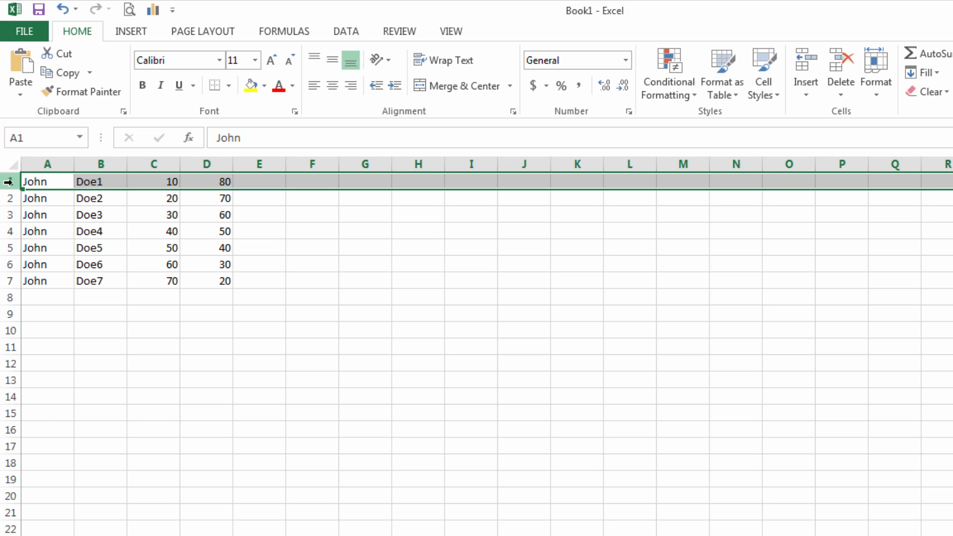
pyautogui.rightClick(8, 182)
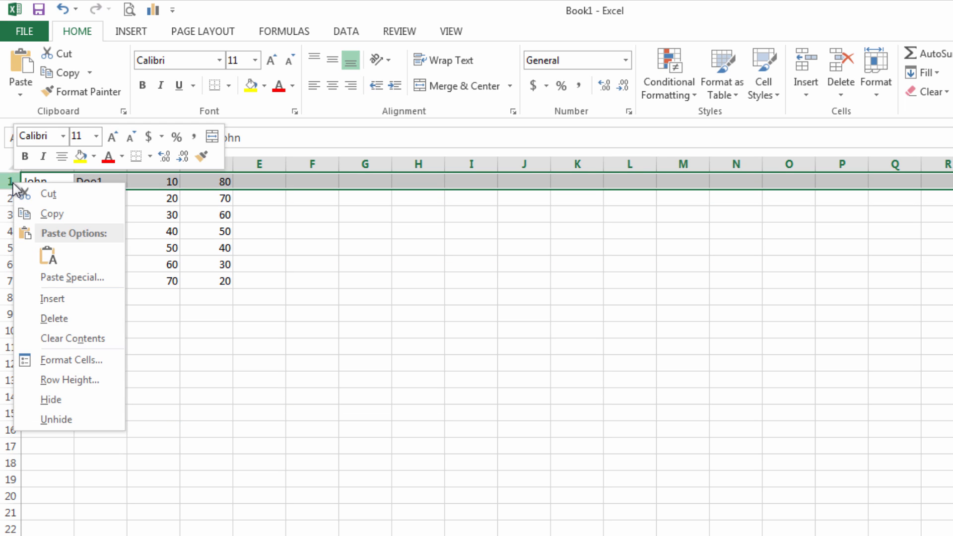
pyautogui.click(50, 304)
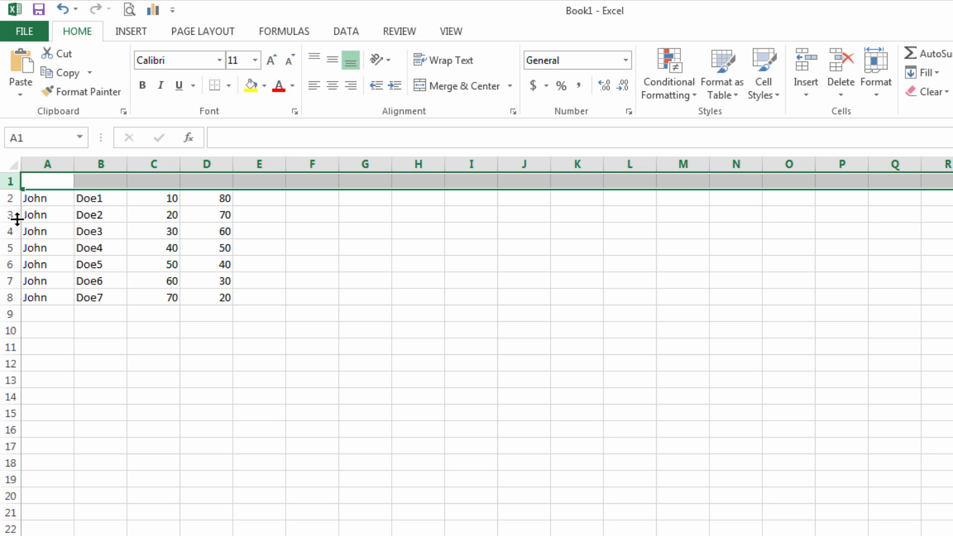
pyautogui.click(90, 160)
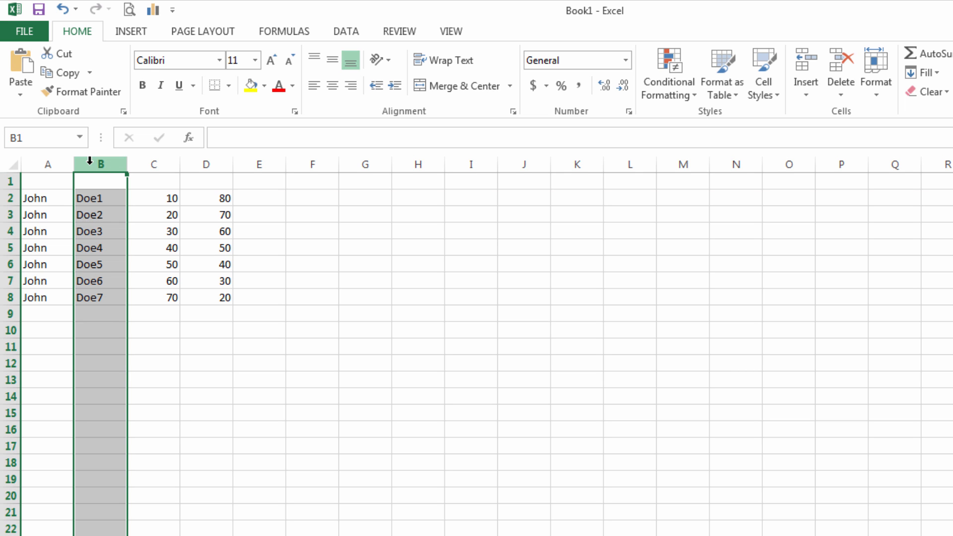
pyautogui.click(3, 200)
# Enter the column headers Fname, Lname, Mid-Term and Final in cells A1 to D1
pyautogui.click(36, 183)
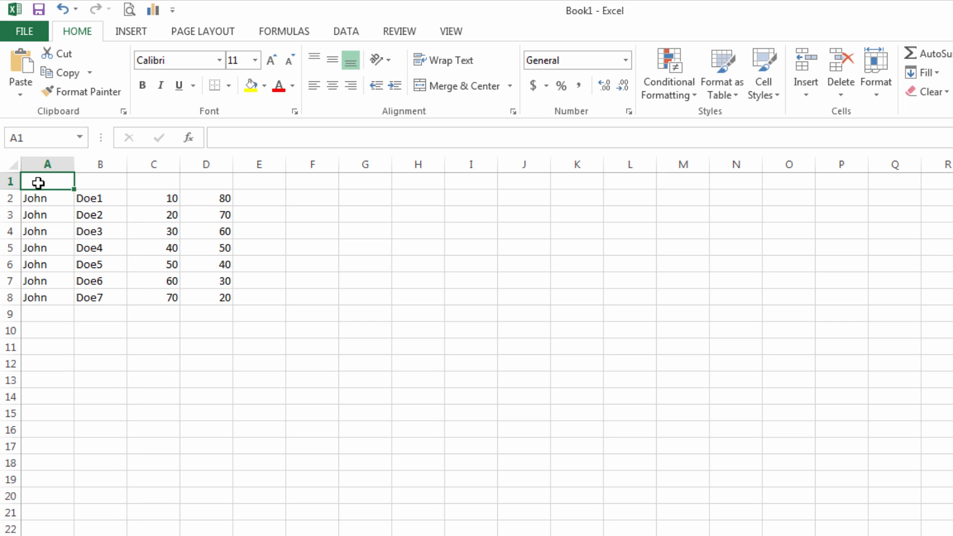
pyautogui.write('FName')
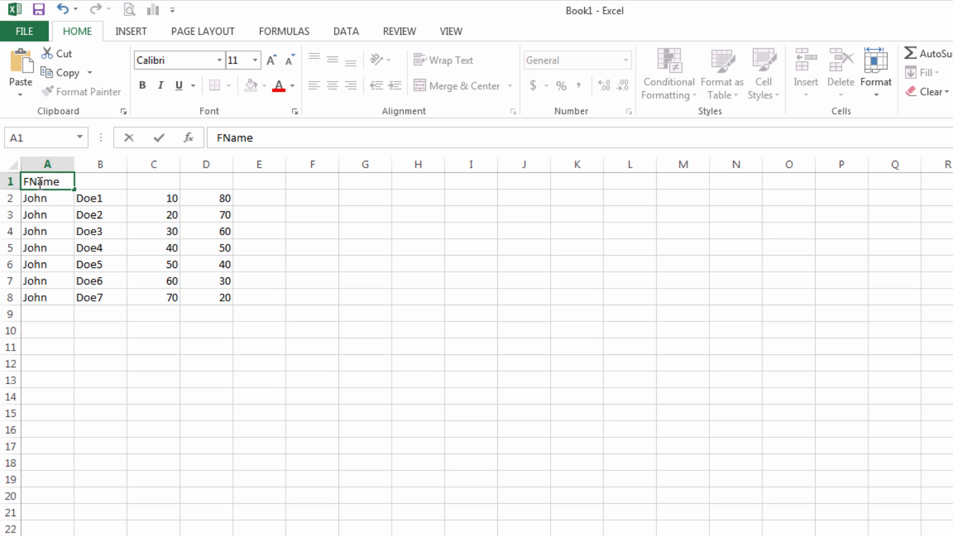
pyautogui.click(91, 182)
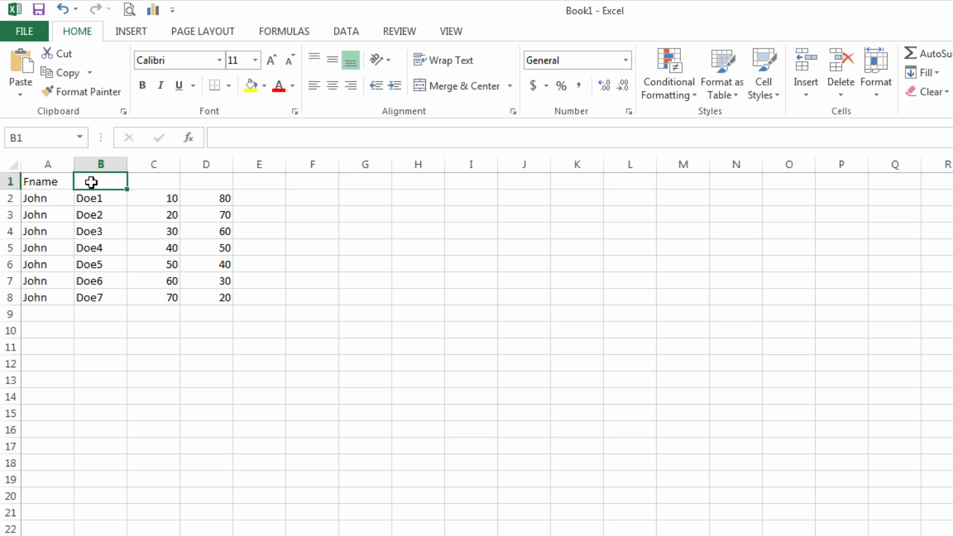
pyautogui.write('LName')
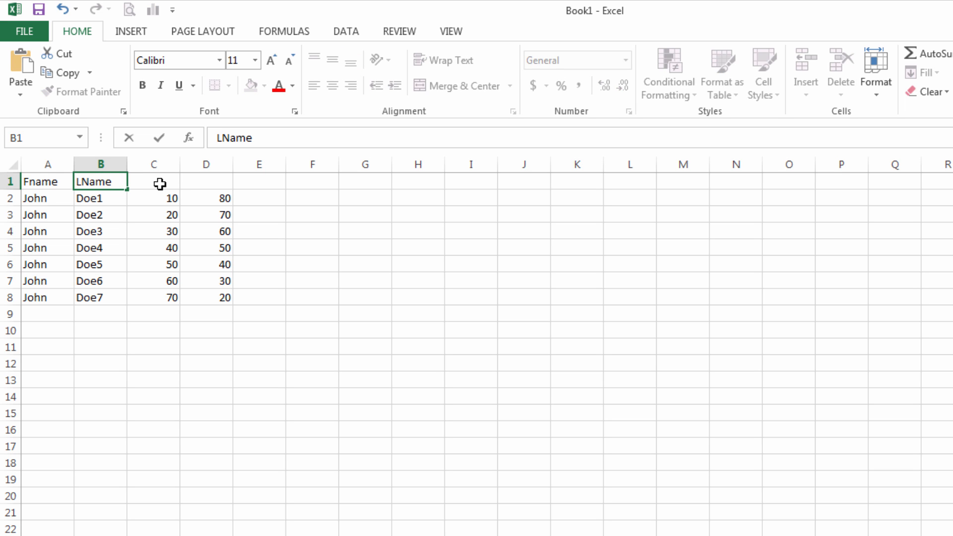
pyautogui.click(160, 184)
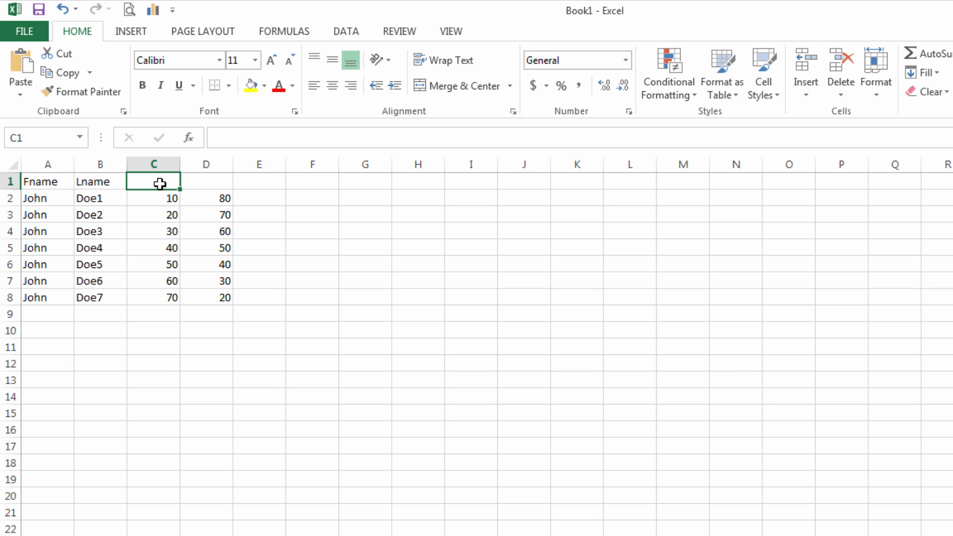
pyautogui.write('Mid')
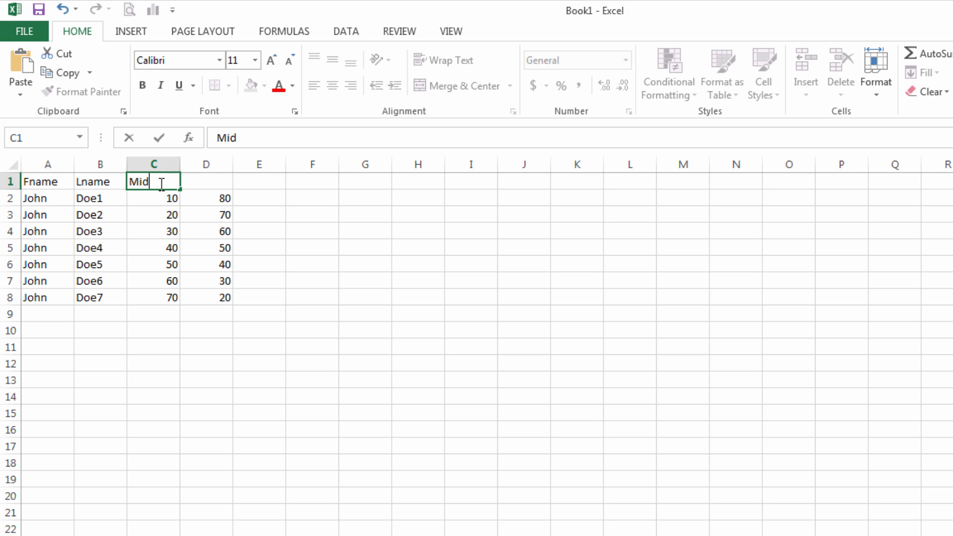
pyautogui.write('-Term')
pyautogui.press('Return')
pyautogui.click(218, 185)
pyautogui.write('Final')
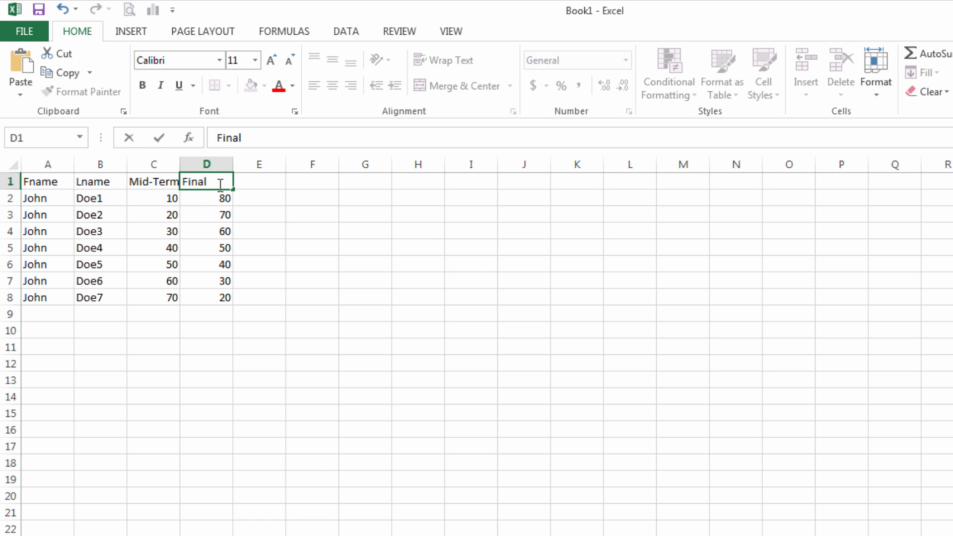
pyautogui.press('Return')
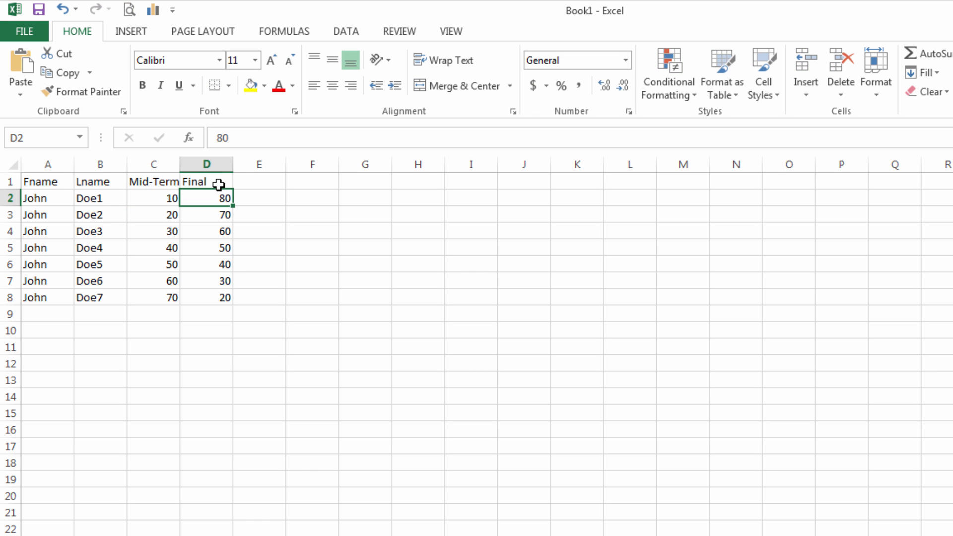
# Make the header cells A1:D1 bold and apply a Thick Box Border around them
pyautogui.click(59, 182)
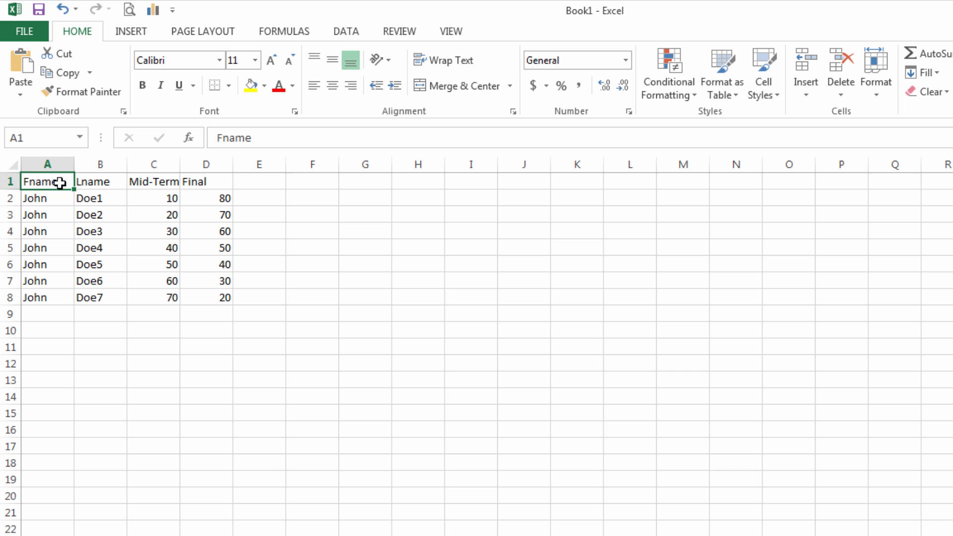
pyautogui.keyDown('shift'); pyautogui.click(213, 185); pyautogui.keyUp('shift')
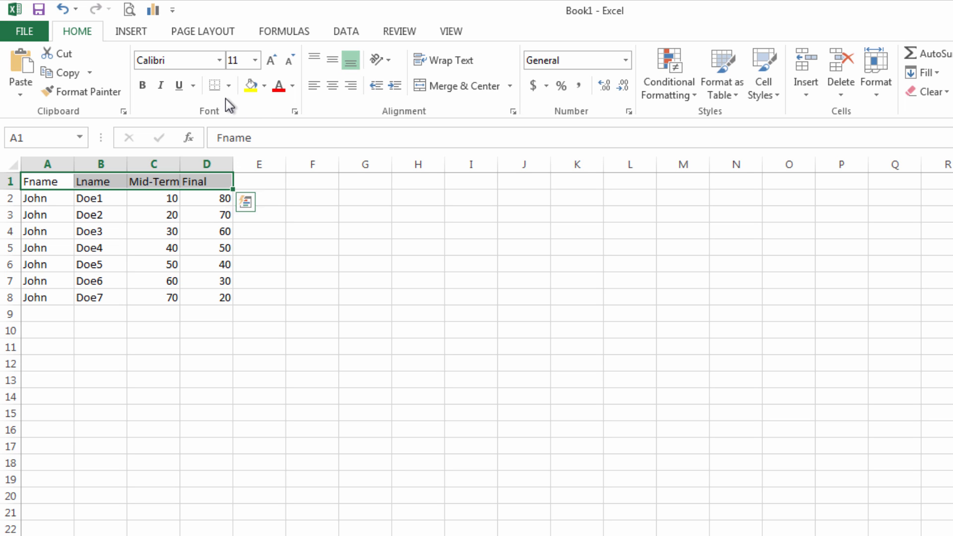
pyautogui.click(142, 87)
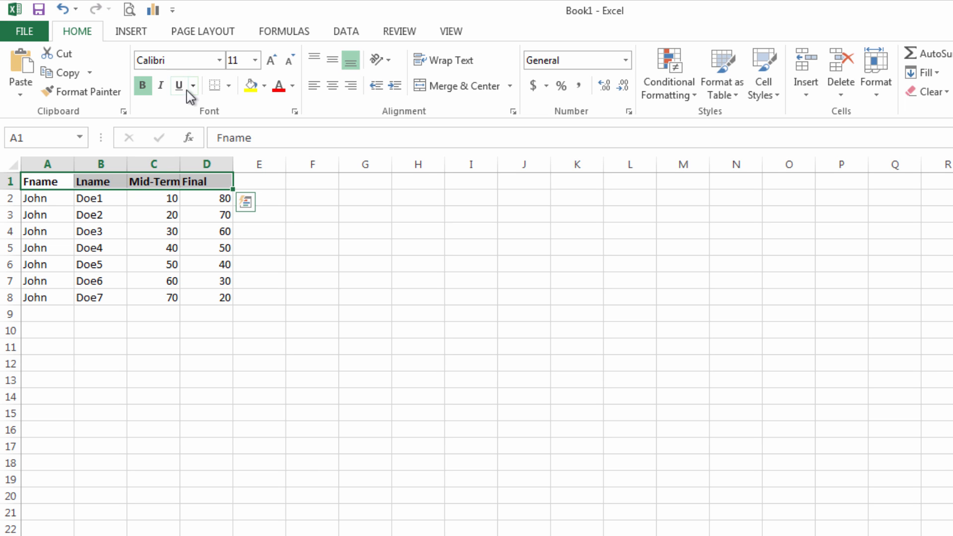
pyautogui.click(228, 88)
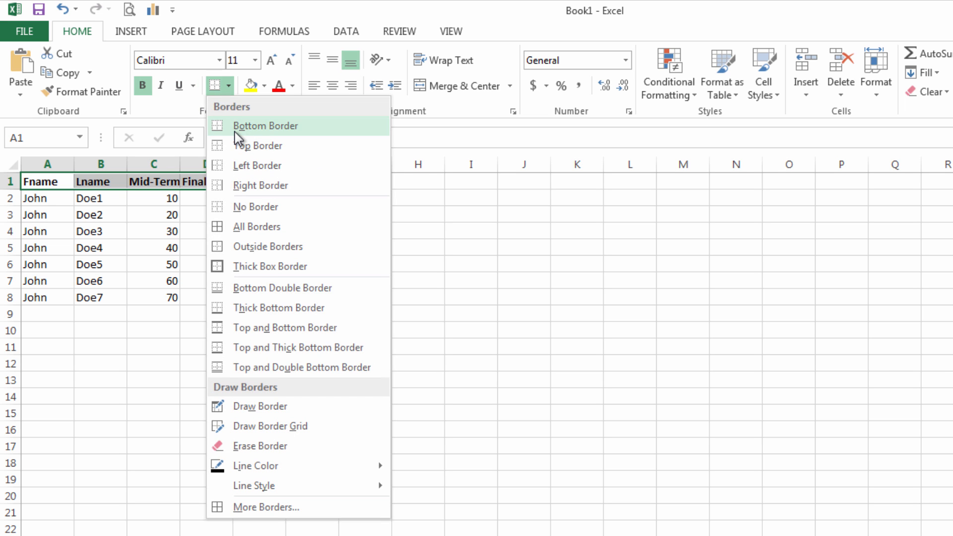
pyautogui.click(255, 266)
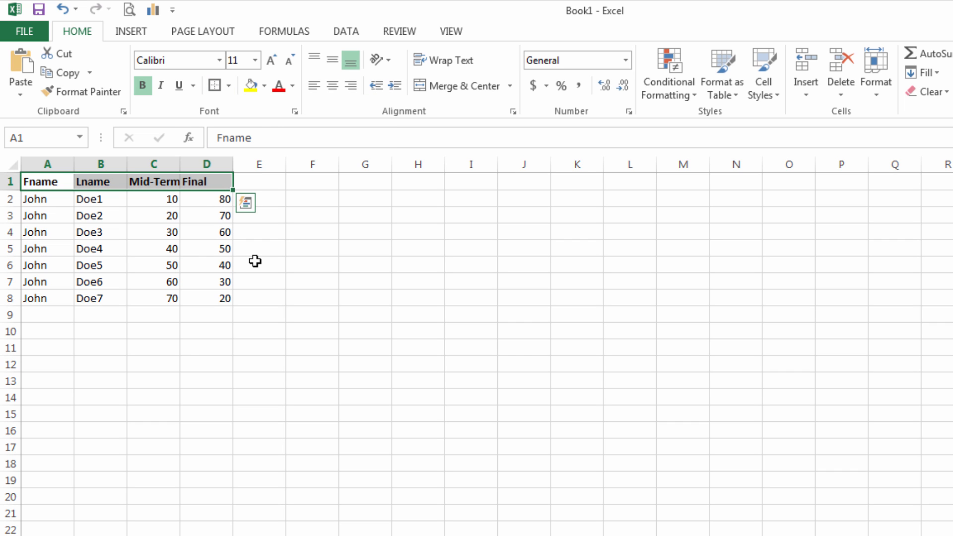
# Center the header text in A1:D1 horizontally and fill the cells with standard yellow
pyautogui.click(333, 86)
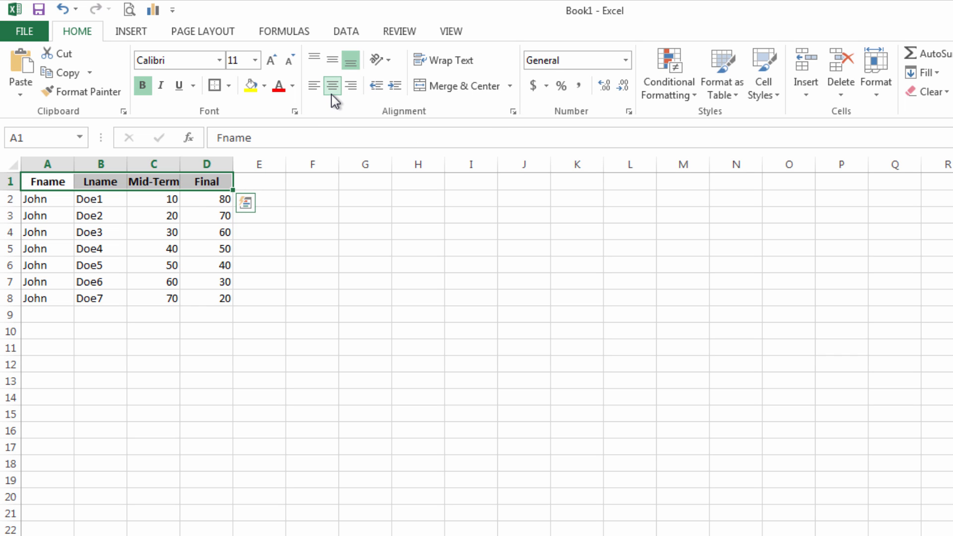
pyautogui.click(263, 92)
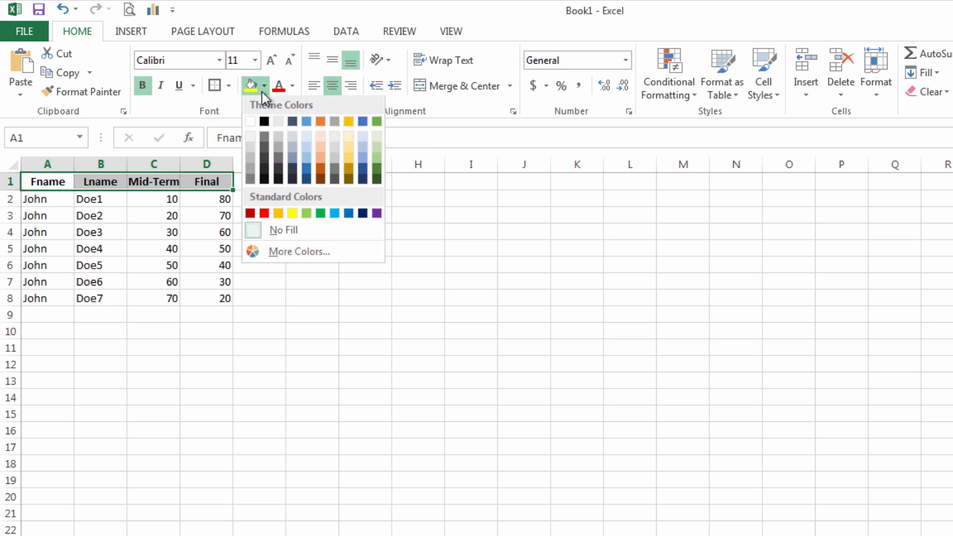
pyautogui.click(292, 215)
pyautogui.click(294, 214)
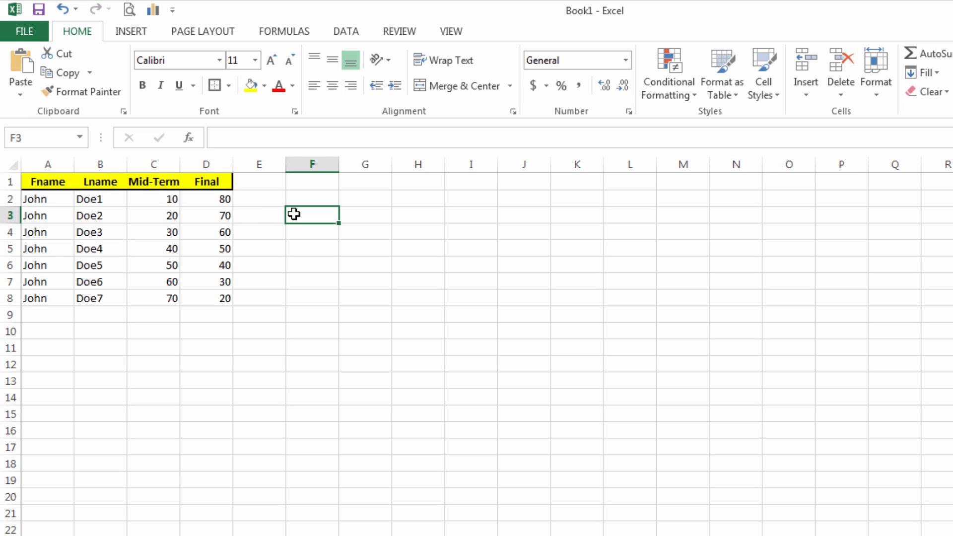
# Change the header in cell A1 to First Name
pyautogui.click(58, 183)
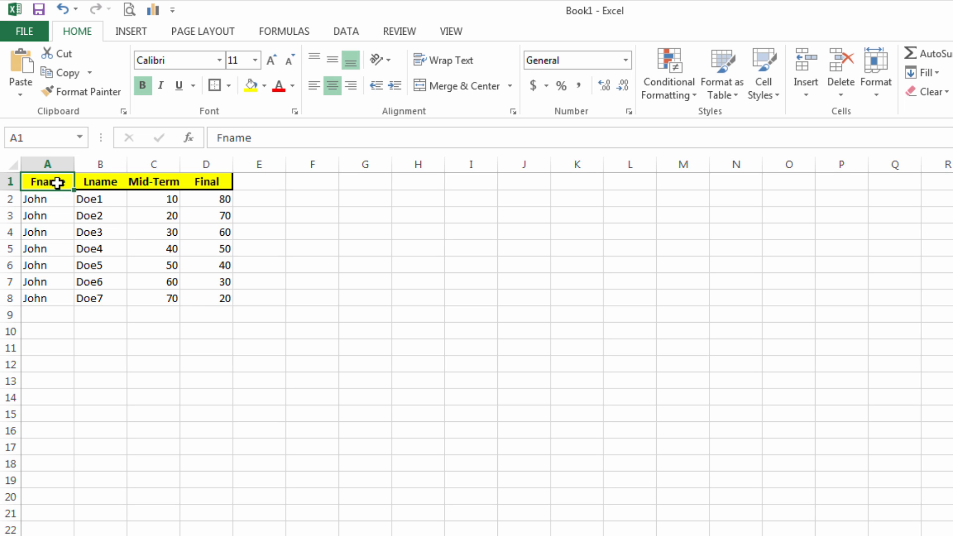
pyautogui.doubleClick(57, 183)
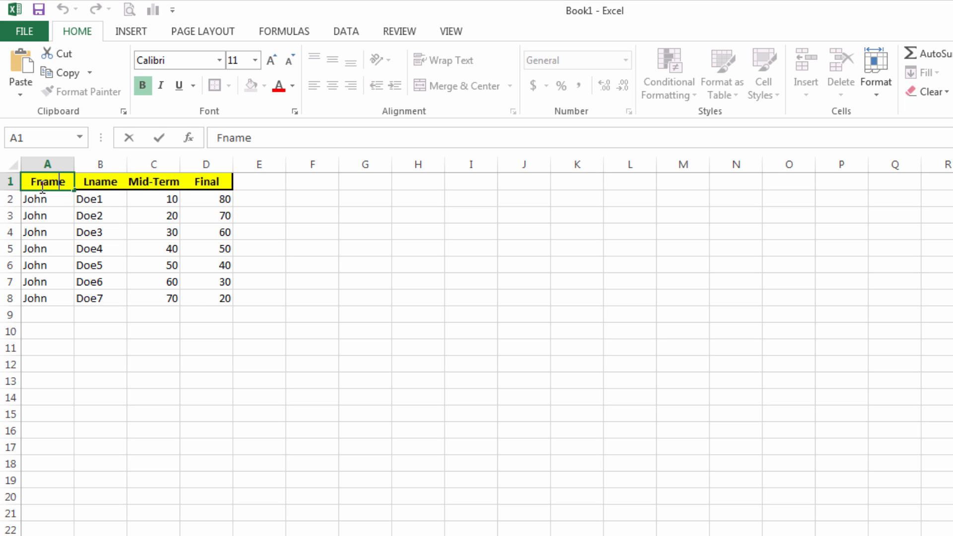
pyautogui.click(38, 182)
pyautogui.write('irst')
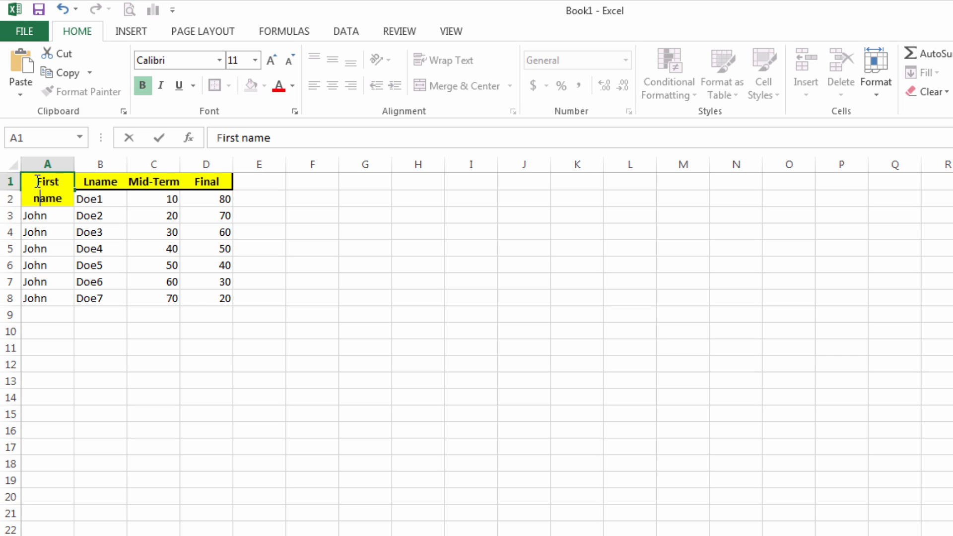
pyautogui.press('BackSpace')
pyautogui.write('N')
pyautogui.press('Return')
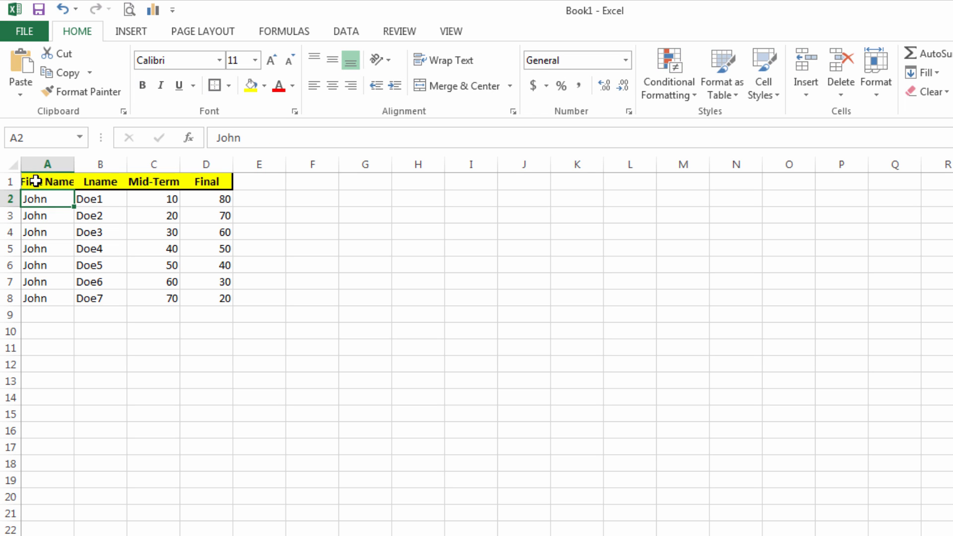
# Change the header in cell B1 to Last Name
pyautogui.click(89, 183)
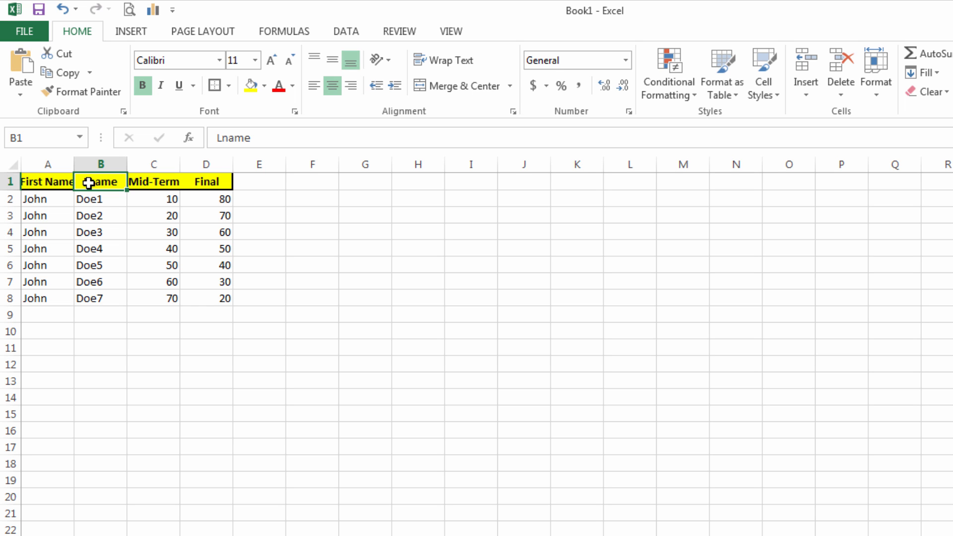
pyautogui.doubleClick(88, 184)
pyautogui.write('ast')
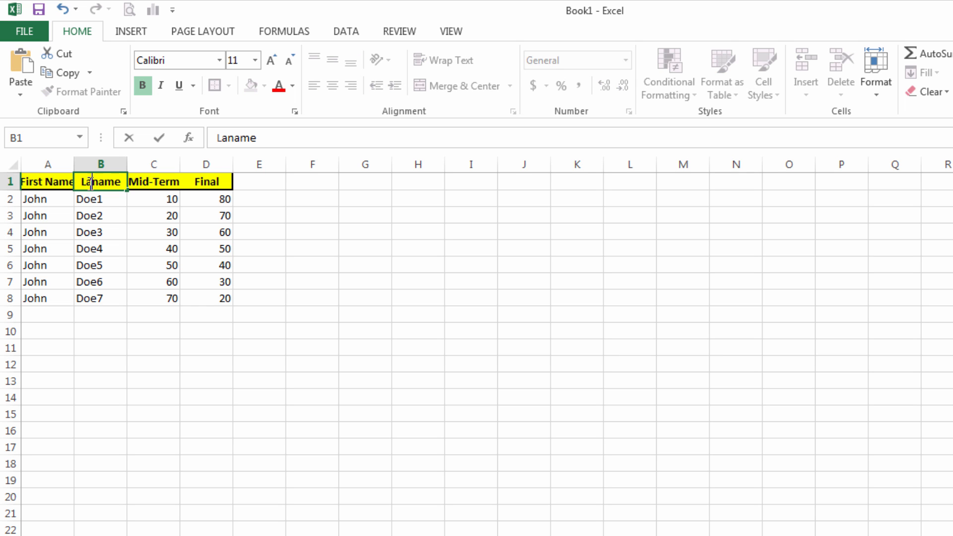
pyautogui.press('Right')
pyautogui.press('BackSpace')
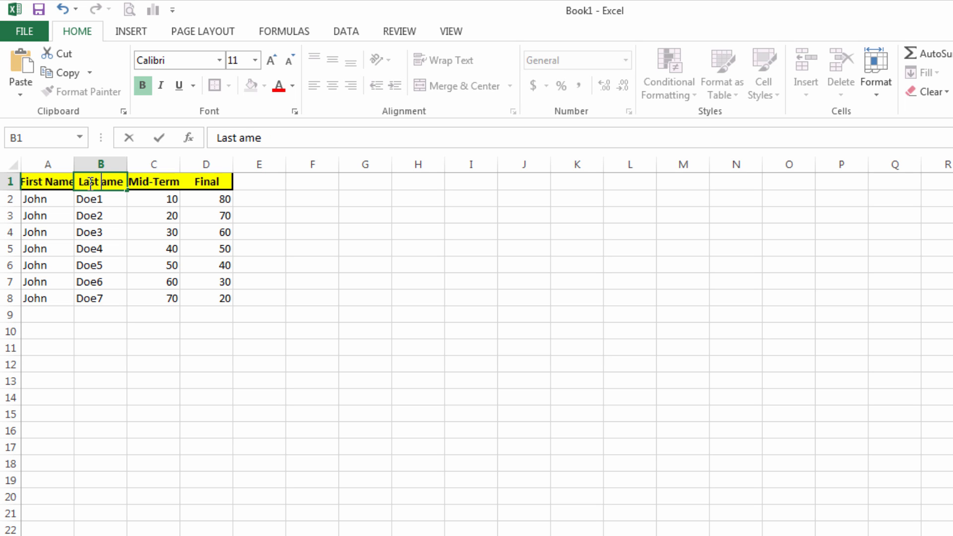
pyautogui.write('N')
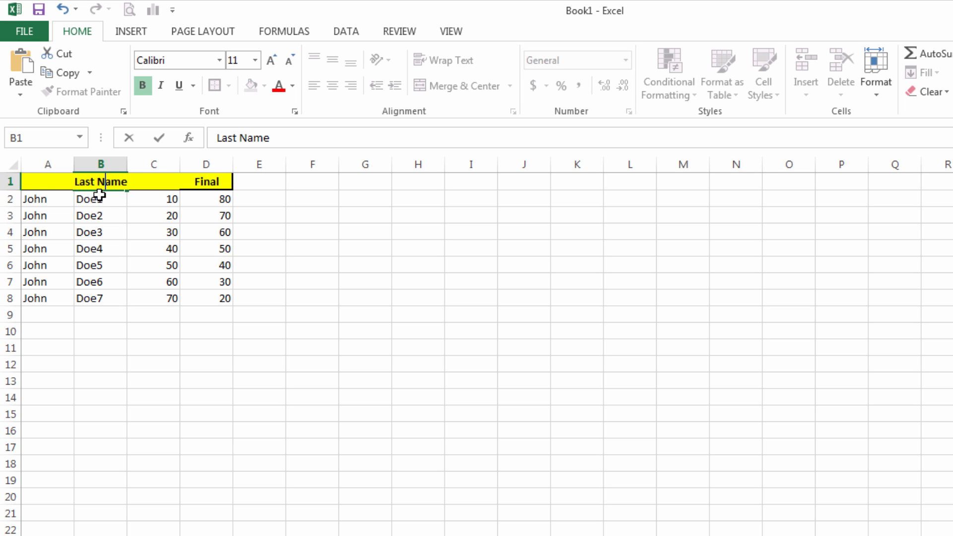
pyautogui.press('Return')
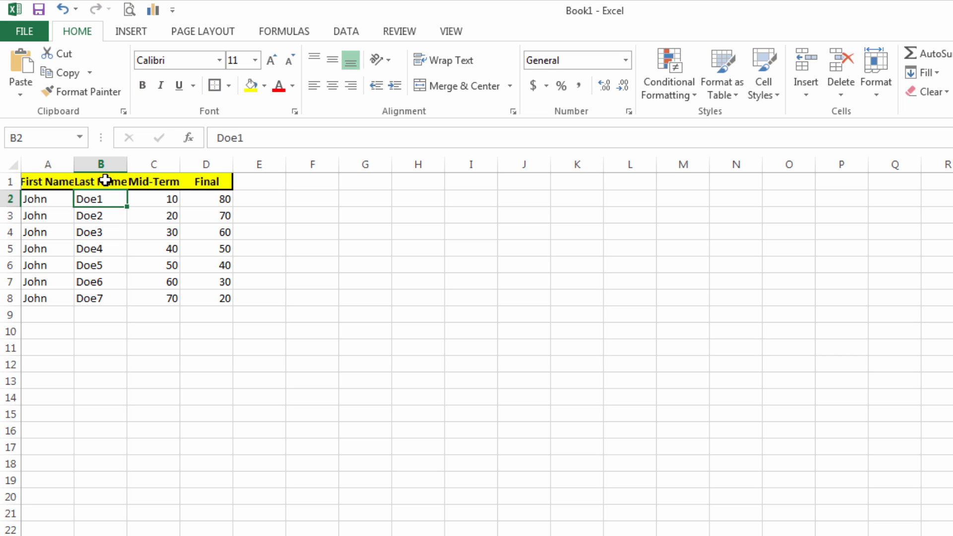
# Widen columns A, B and C so that their headers fit fully inside the cells
pyautogui.click(106, 180)
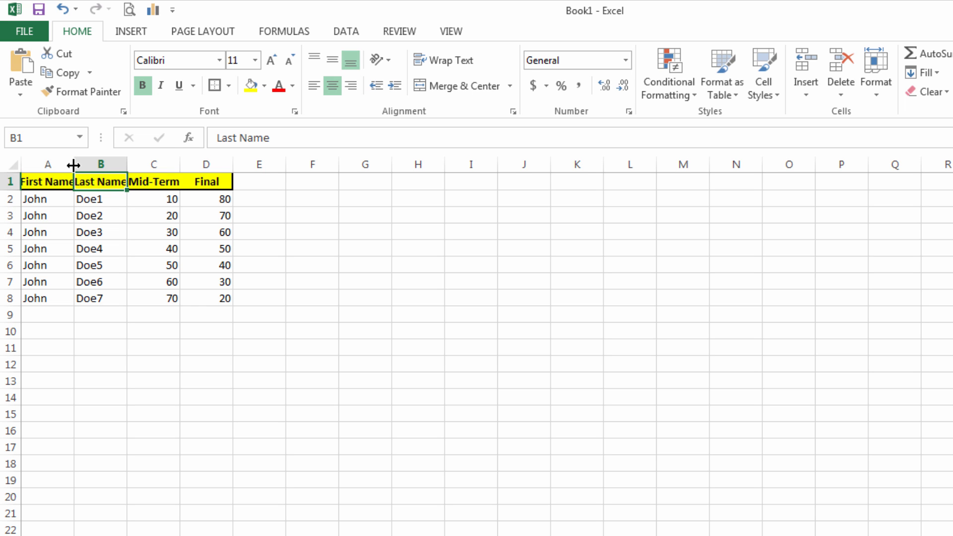
pyautogui.moveTo(73, 165); pyautogui.dragTo(152, 165)
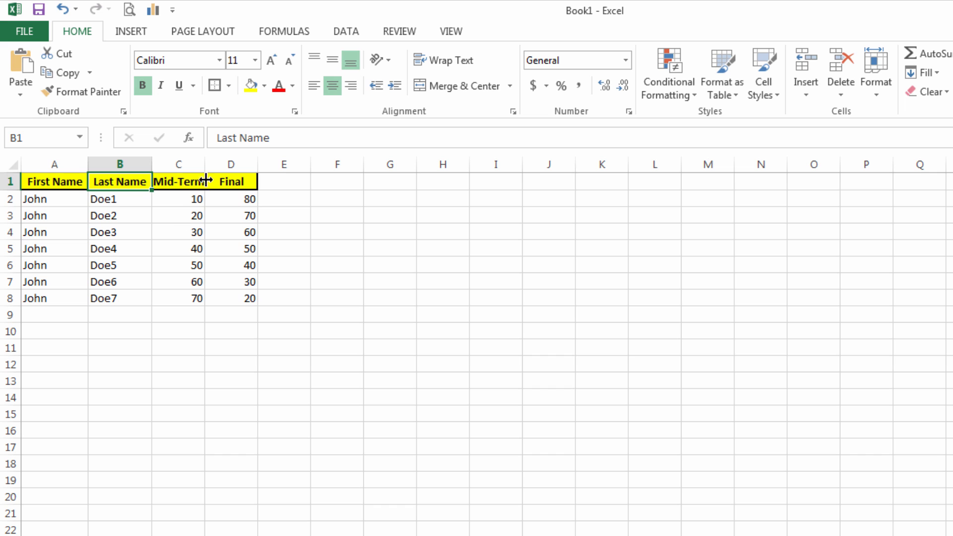
pyautogui.moveTo(204, 165); pyautogui.dragTo(218, 166)
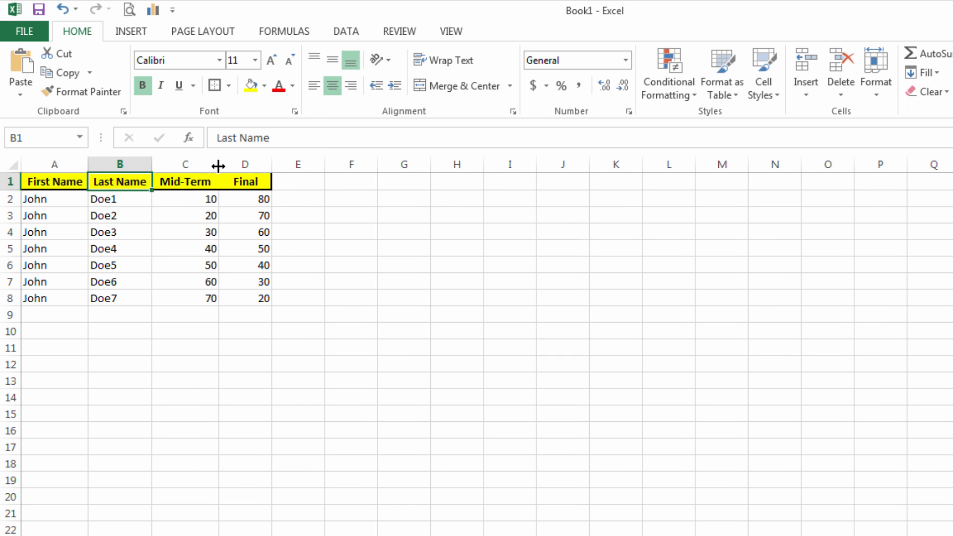
pyautogui.click(157, 277)
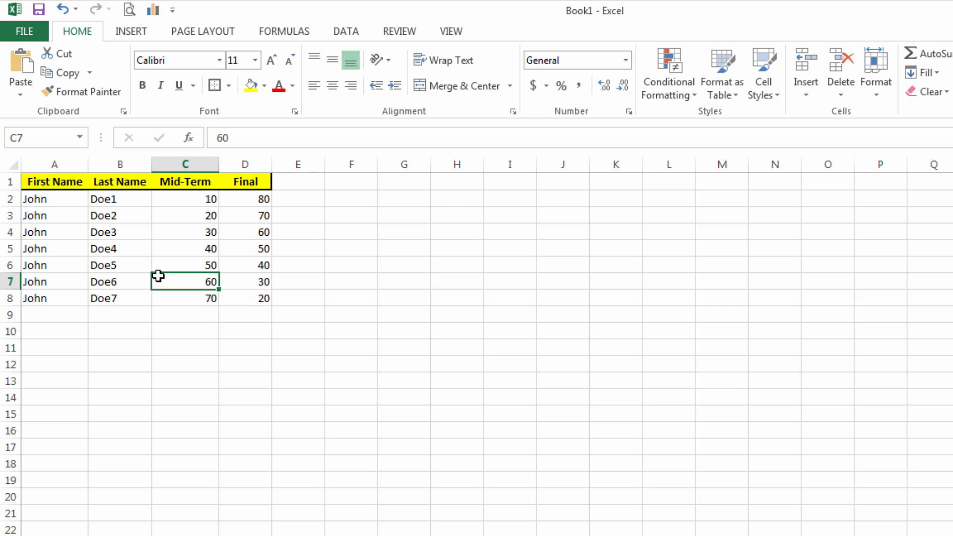
# Insert two blank rows above the header row
pyautogui.click(13, 182)
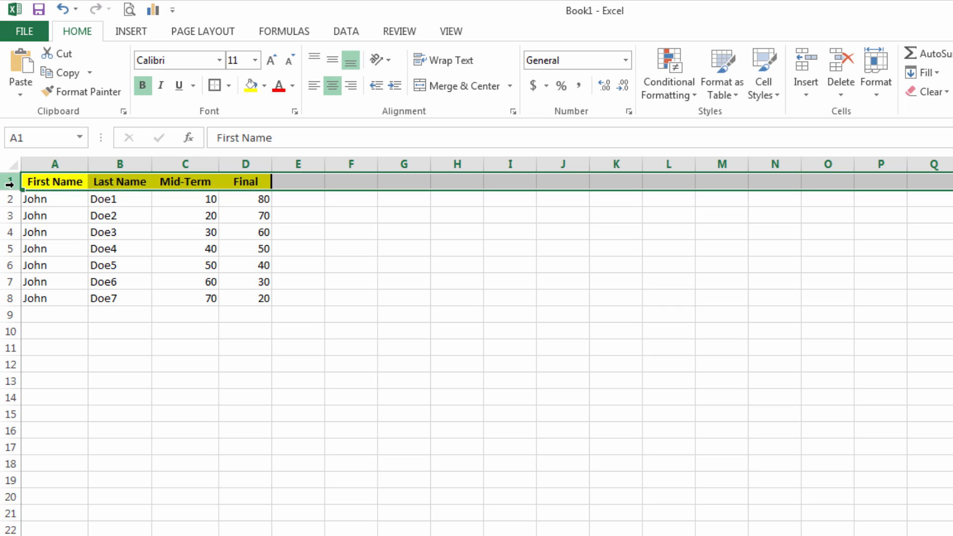
pyautogui.rightClick(9, 184)
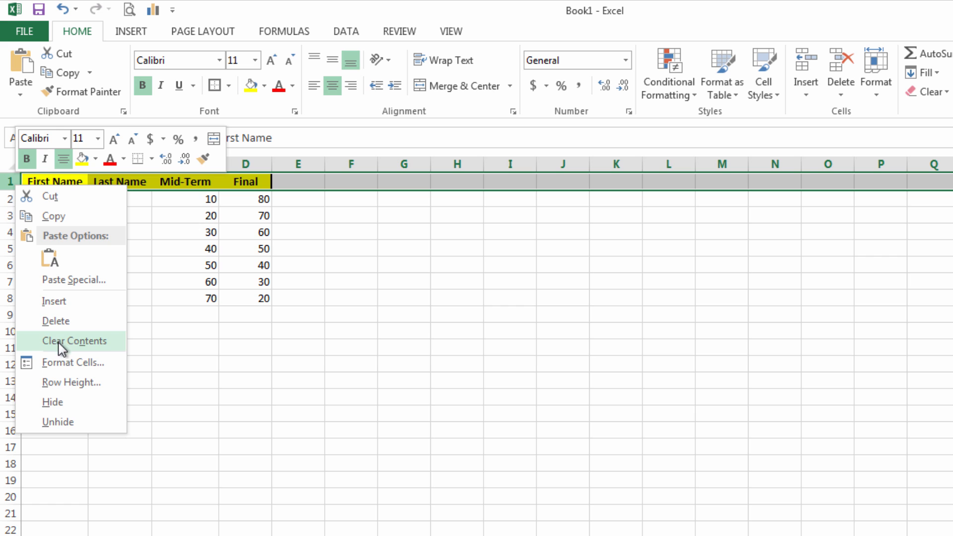
pyautogui.click(56, 302)
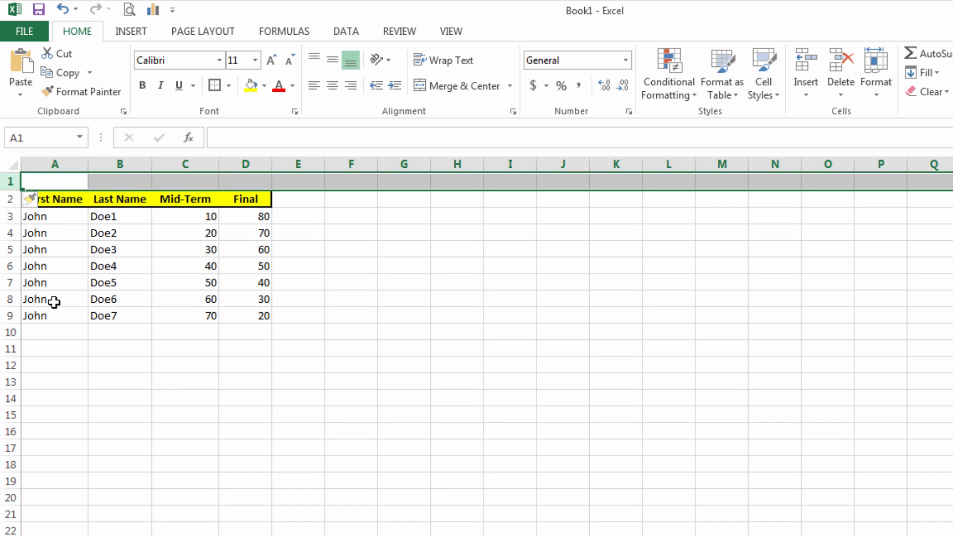
pyautogui.rightClick(9, 183)
pyautogui.click(46, 301)
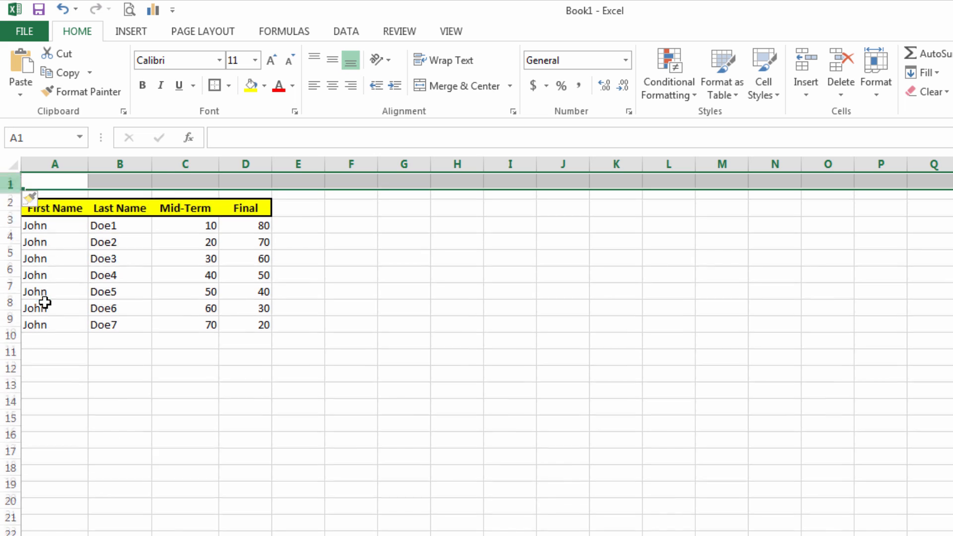
pyautogui.click(45, 301)
# Enter the title Grade Sheet in cell A1
pyautogui.click(60, 185)
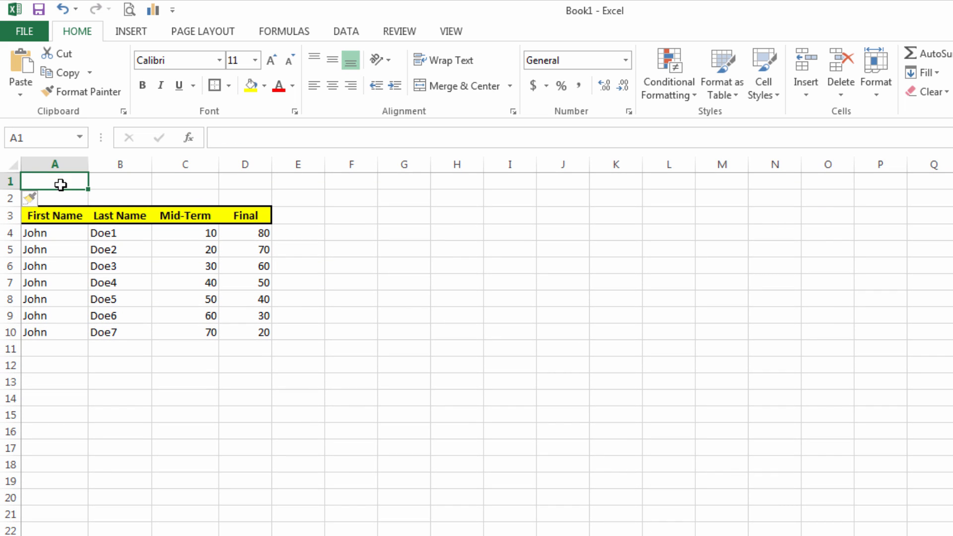
pyautogui.click(60, 196)
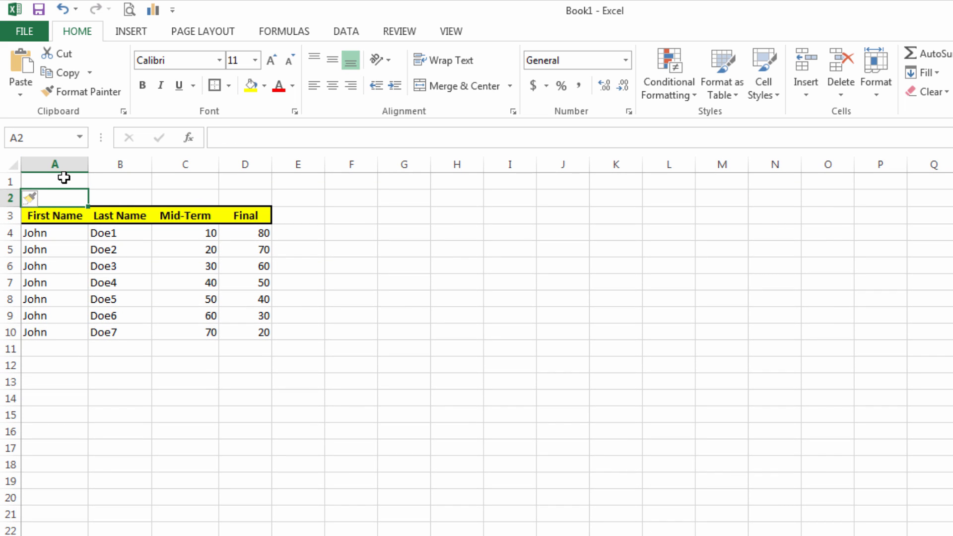
pyautogui.click(64, 178)
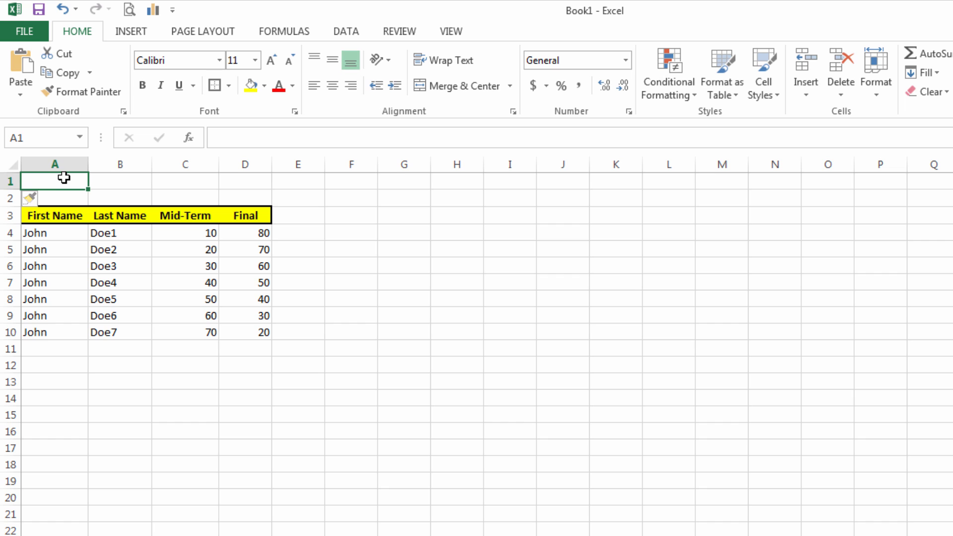
pyautogui.write('Grade Sheet')
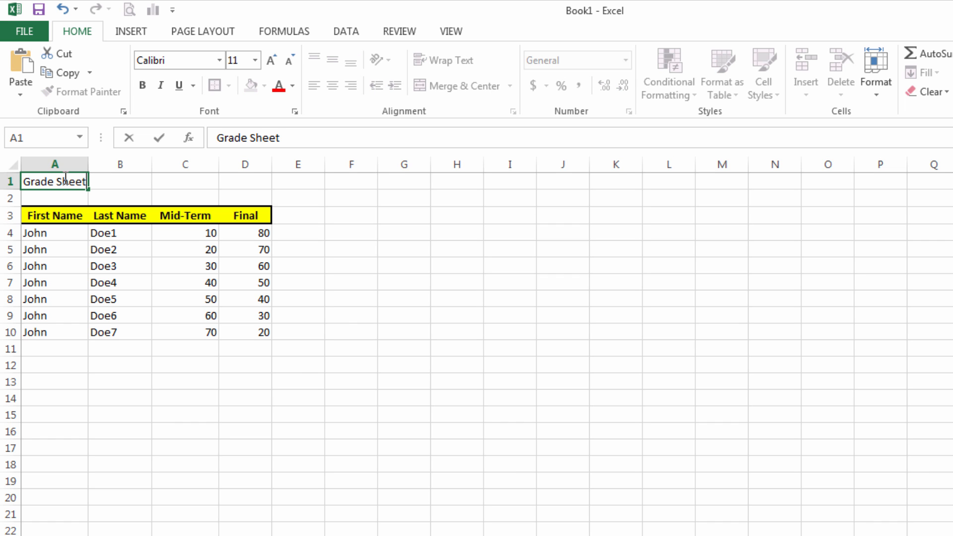
pyautogui.click(64, 214)
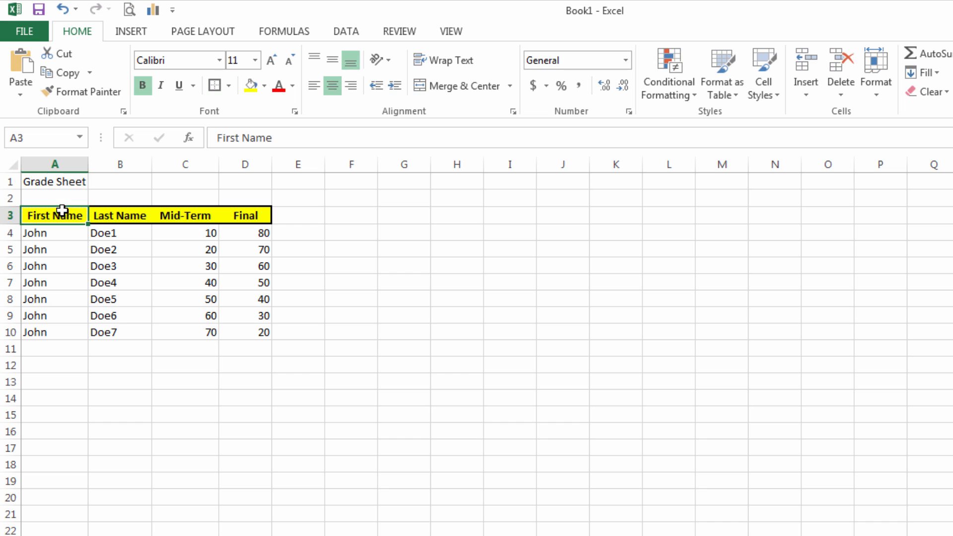
# Merge and center the Grade Sheet title across cells A1:D1
pyautogui.click(65, 183)
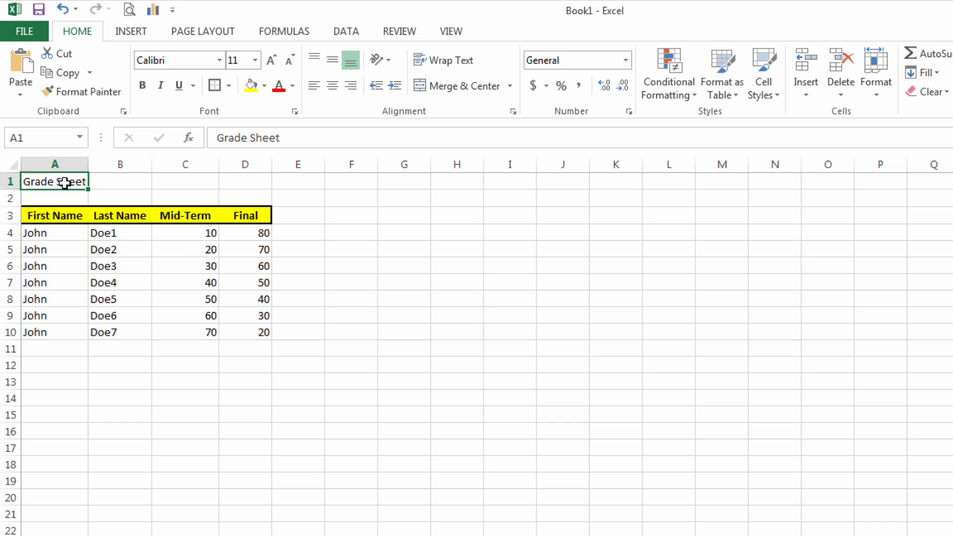
pyautogui.keyDown('shift'); pyautogui.click(243, 180); pyautogui.keyUp('shift')
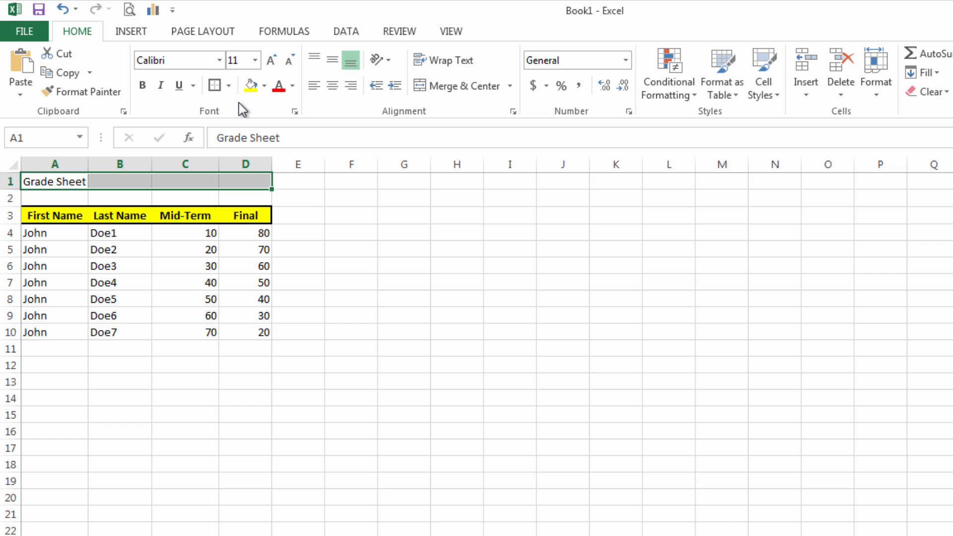
pyautogui.click(442, 94)
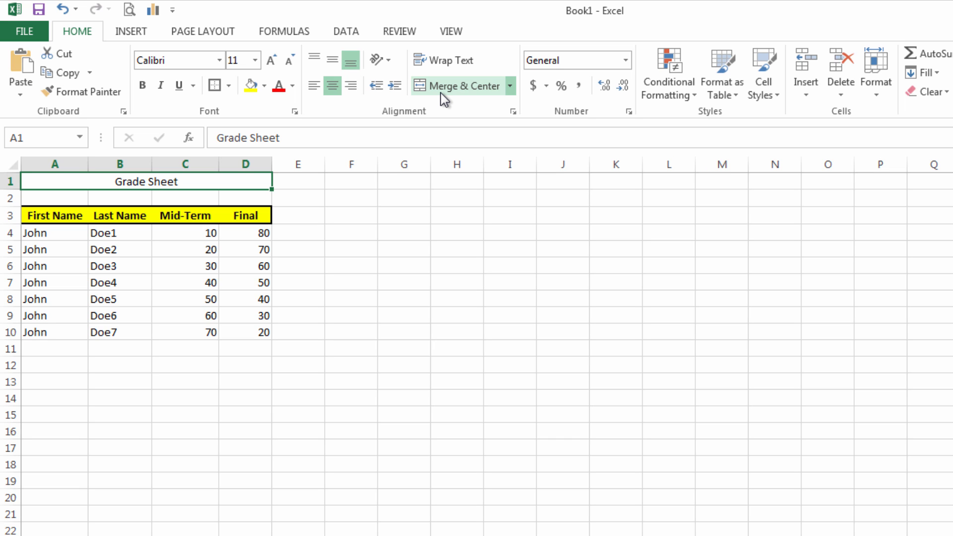
# Make the Grade Sheet title text in the merged cell bold
pyautogui.doubleClick(206, 180)
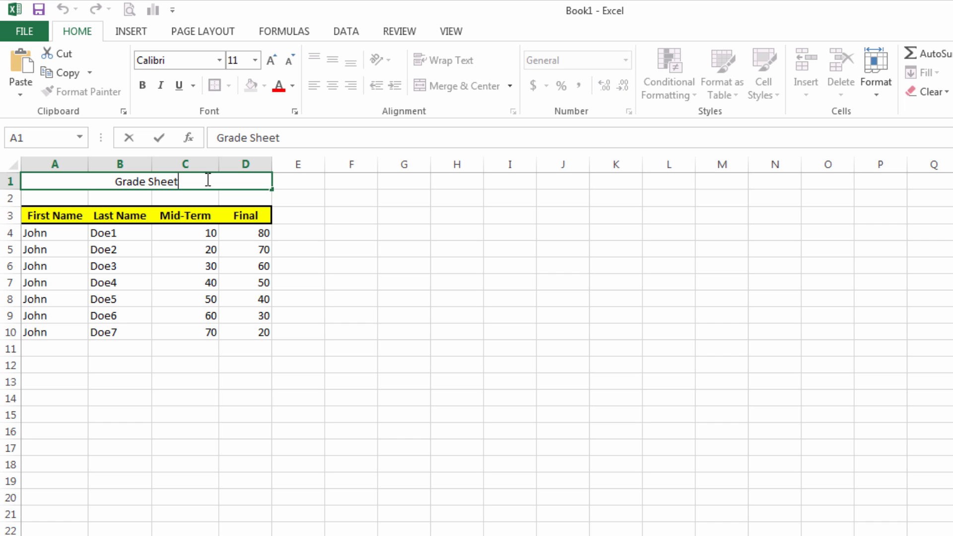
pyautogui.moveTo(207, 179); pyautogui.dragTo(124, 185)
pyautogui.click(143, 87)
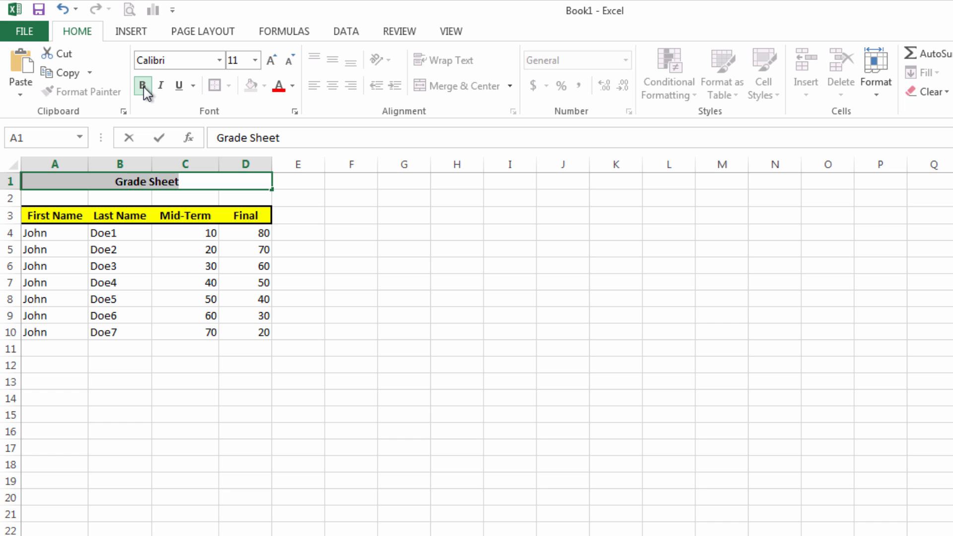
# Set the Grade Sheet title's font size to 12 and its font color to red
pyautogui.click(256, 60)
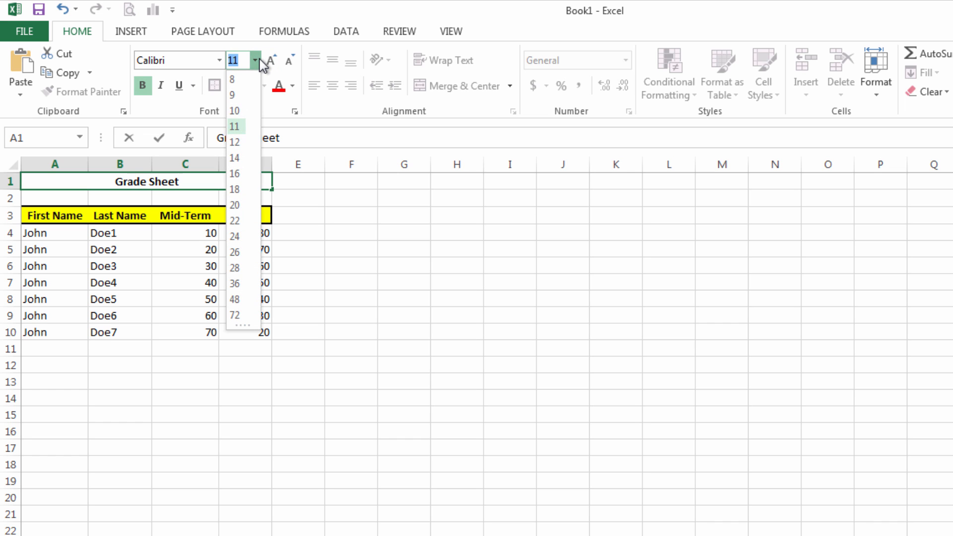
pyautogui.click(240, 132)
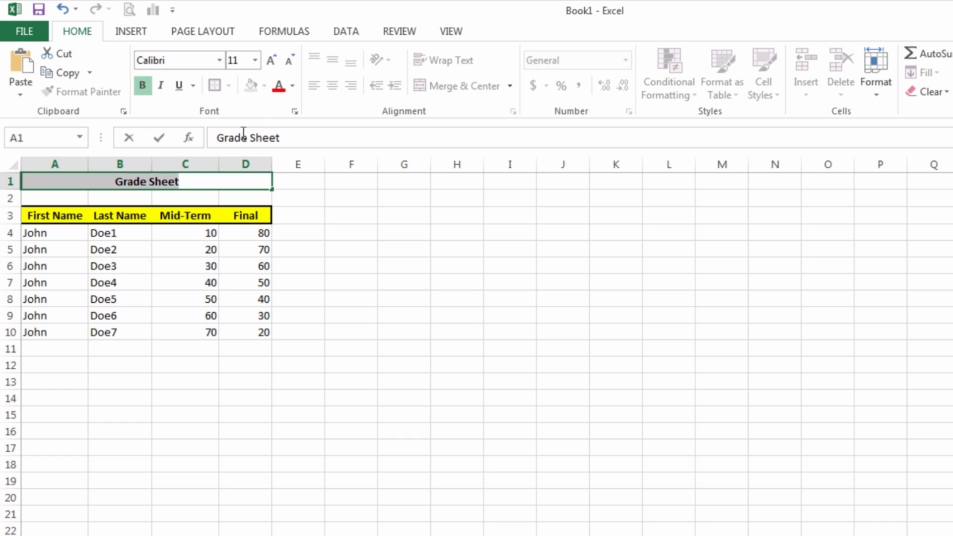
pyautogui.click(255, 60)
pyautogui.click(240, 141)
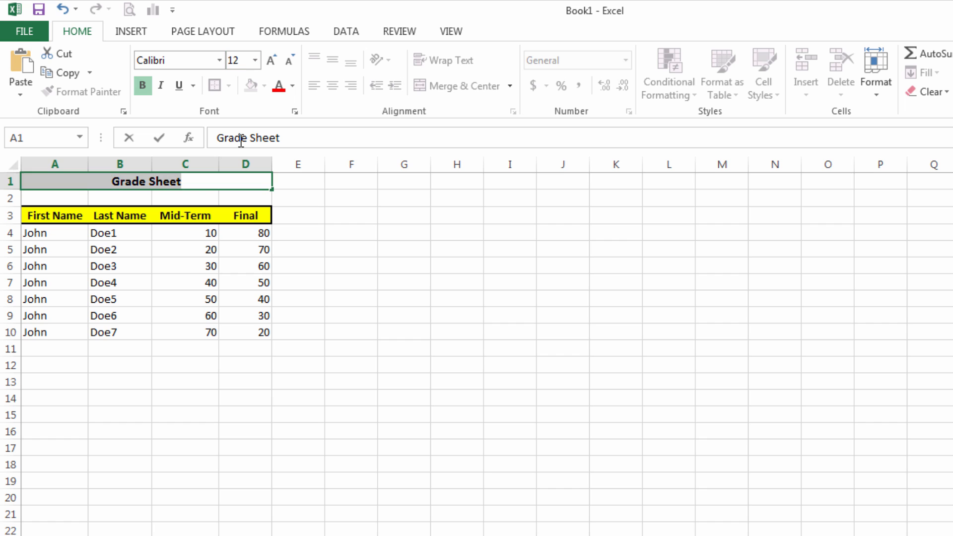
pyautogui.click(278, 87)
pyautogui.click(196, 198)
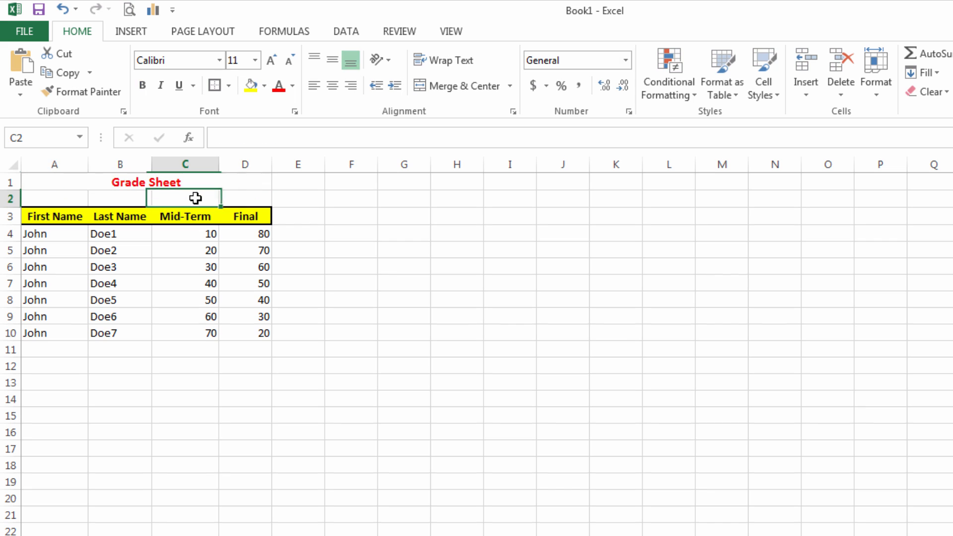
# Fill the merged Grade Sheet title cell with standard light green
pyautogui.click(187, 182)
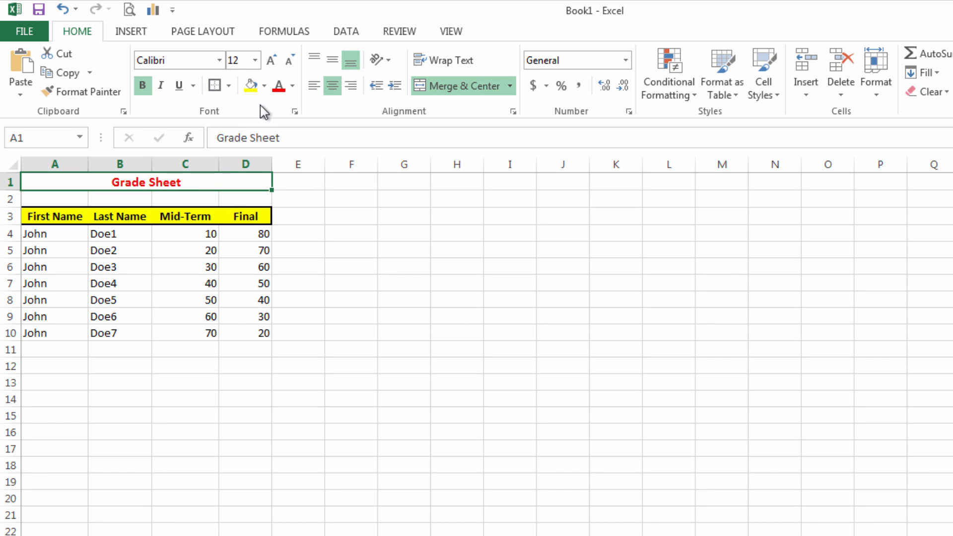
pyautogui.click(264, 85)
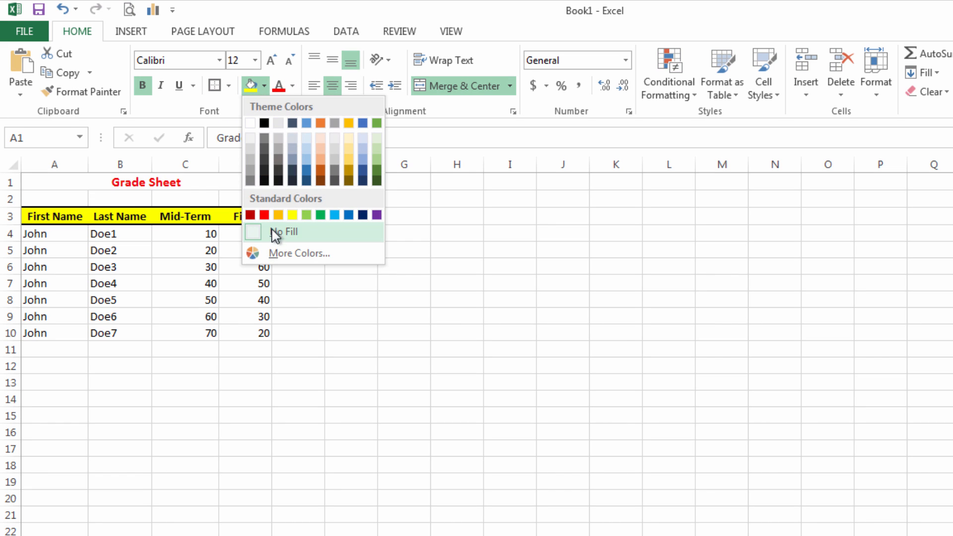
pyautogui.click(307, 214)
pyautogui.click(347, 329)
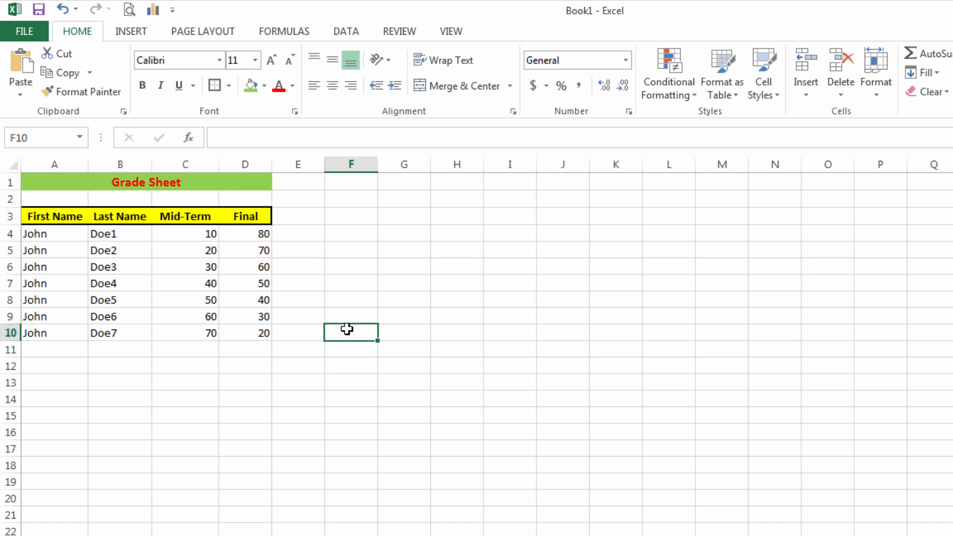
pyautogui.doubleClick(52, 217)
pyautogui.click(369, 235)
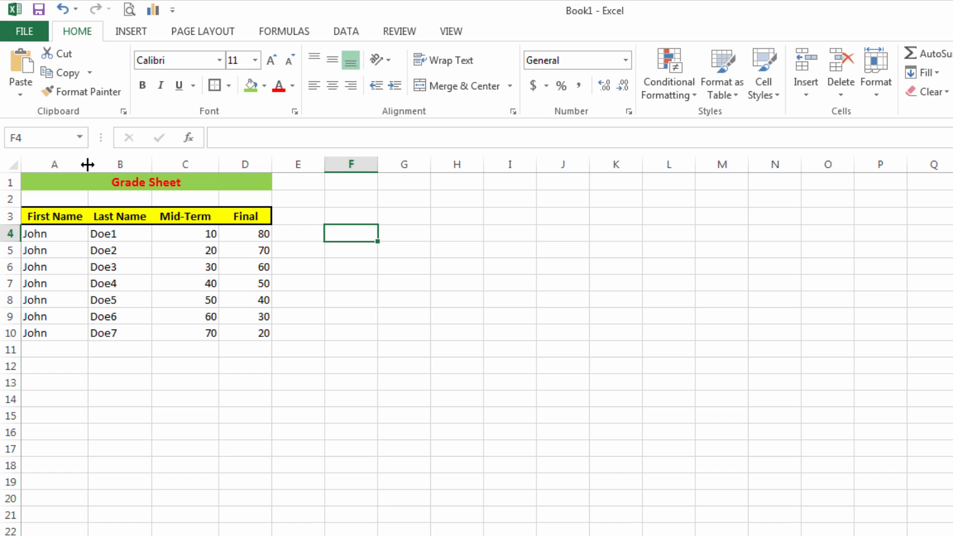
# Narrow columns A and B to just fit the student names below the headers
pyautogui.moveTo(88, 165); pyautogui.dragTo(55, 167)
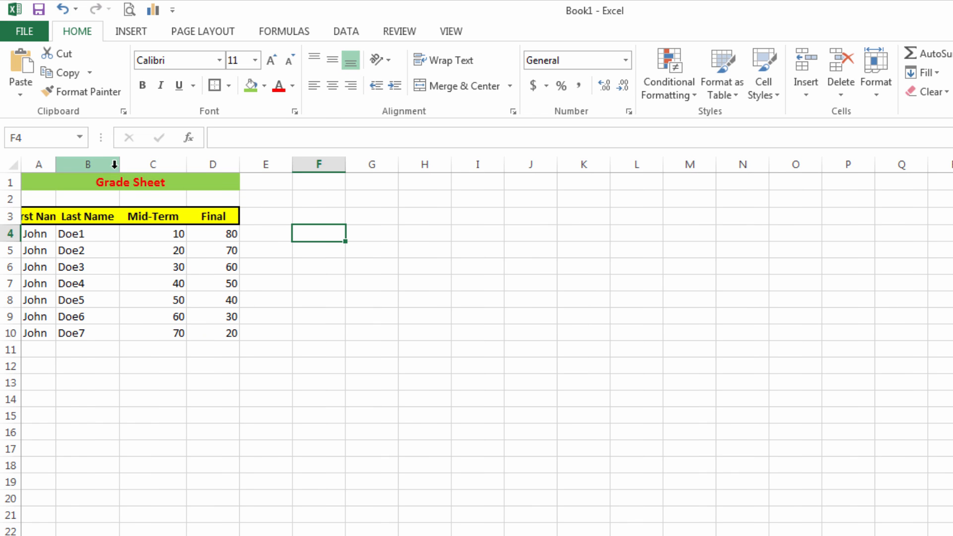
pyautogui.moveTo(117, 168); pyautogui.dragTo(88, 169)
# Wrap the text of the First Name header in cell A3
pyautogui.click(38, 216)
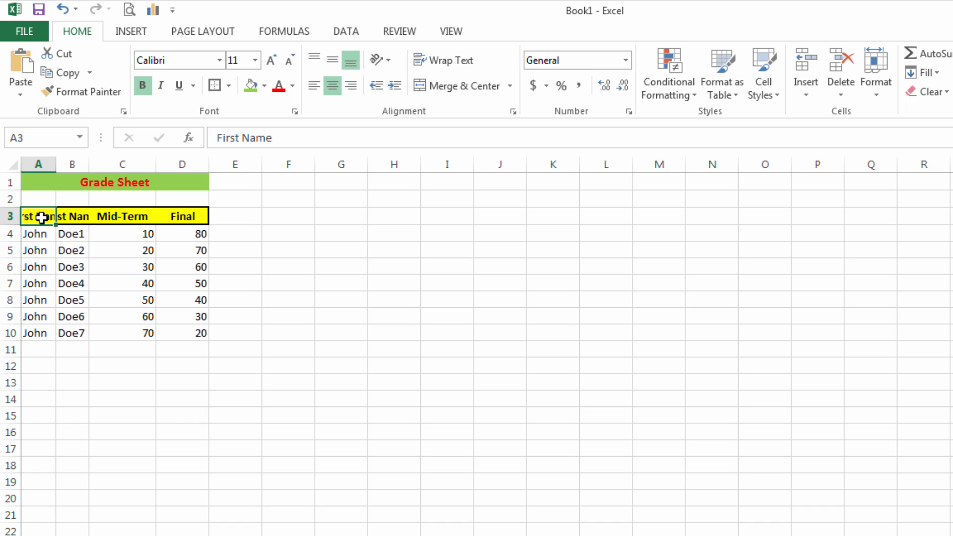
pyautogui.click(446, 62)
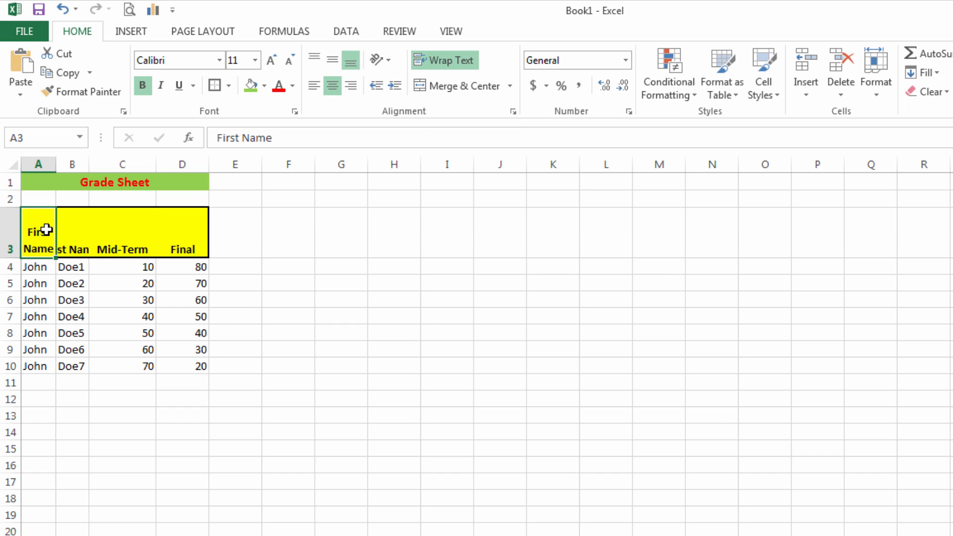
pyautogui.click(345, 312)
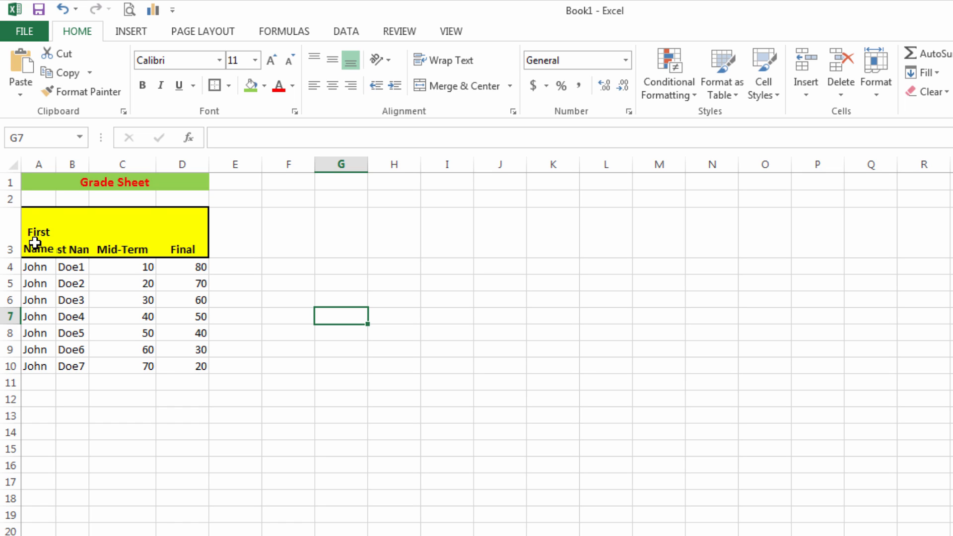
# Wrap the Last Name header in cell B3 and widen column B slightly so the word Name fits on one line
pyautogui.click(74, 251)
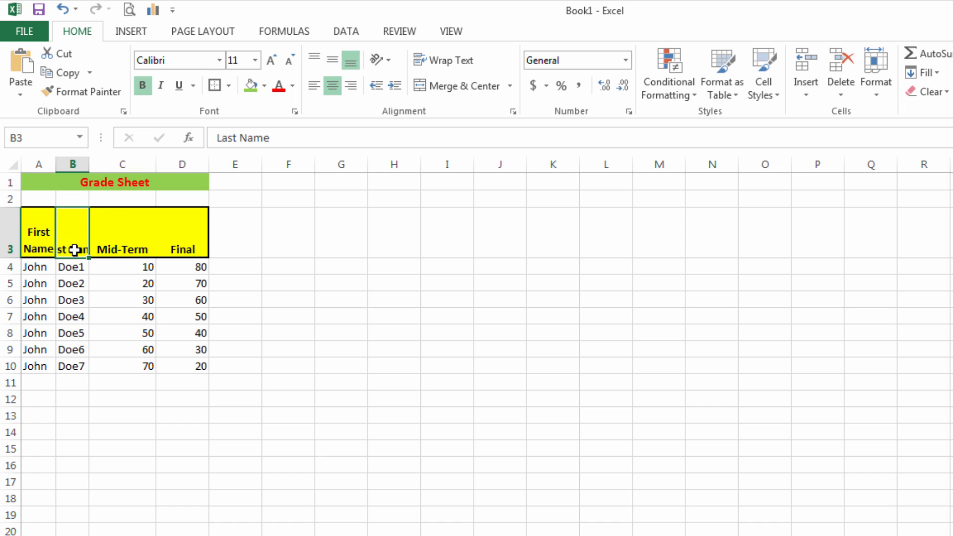
pyautogui.click(441, 73)
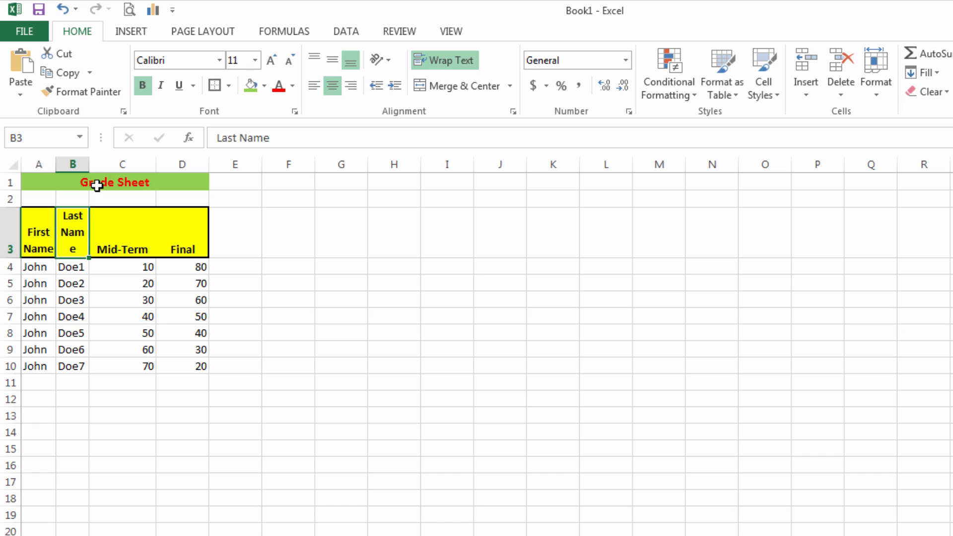
pyautogui.click(281, 252)
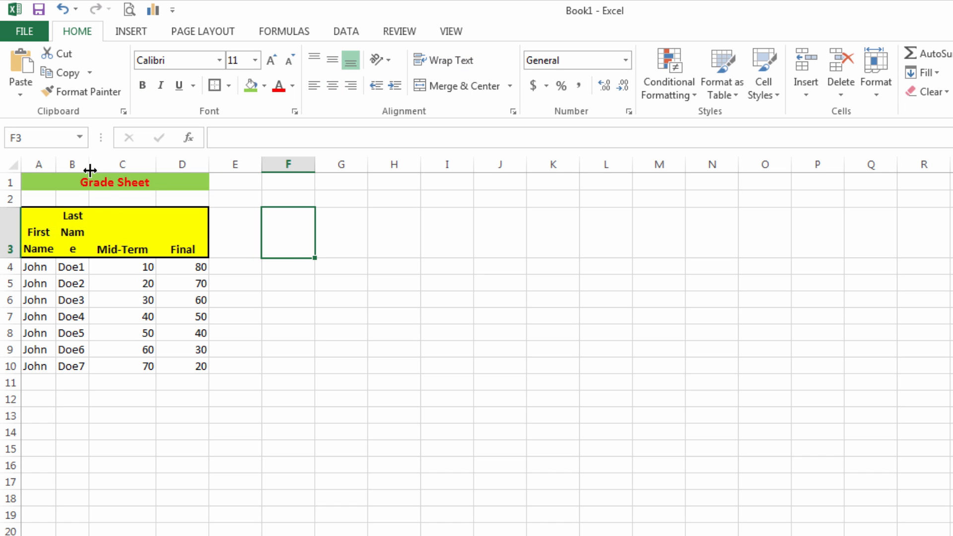
pyautogui.moveTo(89, 168); pyautogui.dragTo(94, 168)
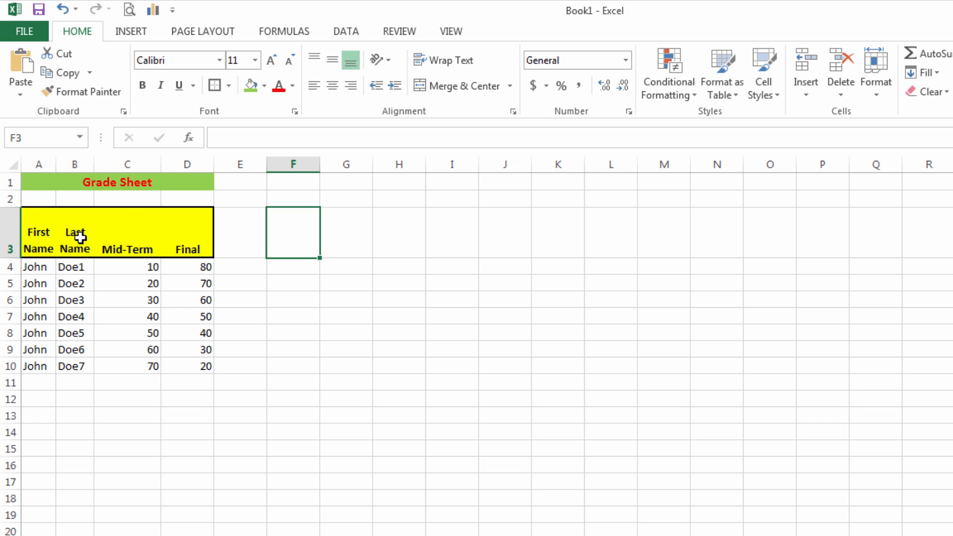
# Increase the height of blank row 2 above the headers
pyautogui.click(10, 218)
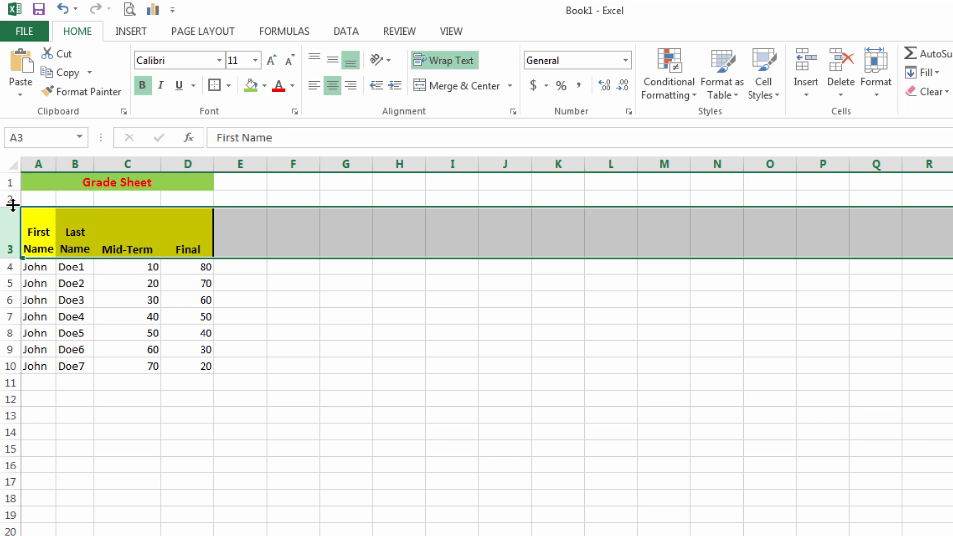
pyautogui.moveTo(13, 205); pyautogui.dragTo(13, 217)
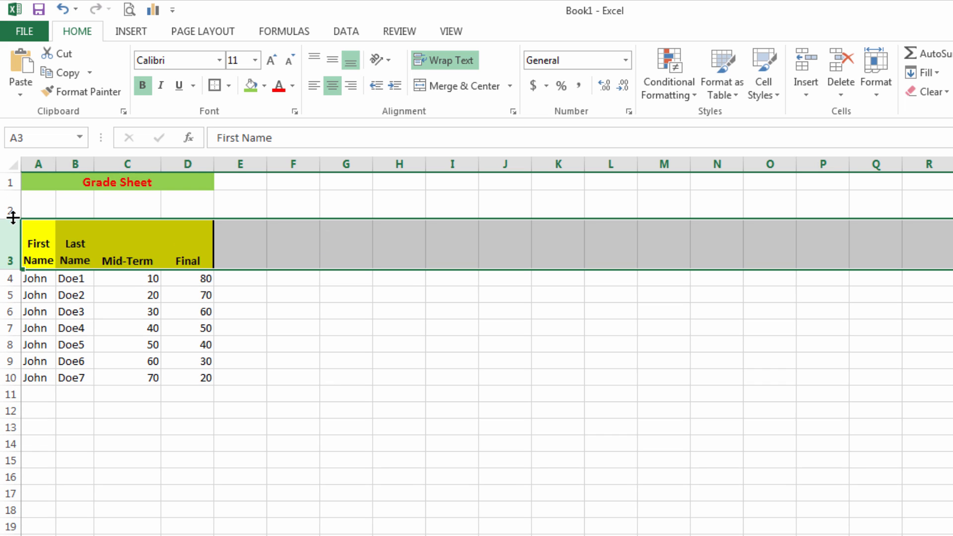
pyautogui.click(274, 331)
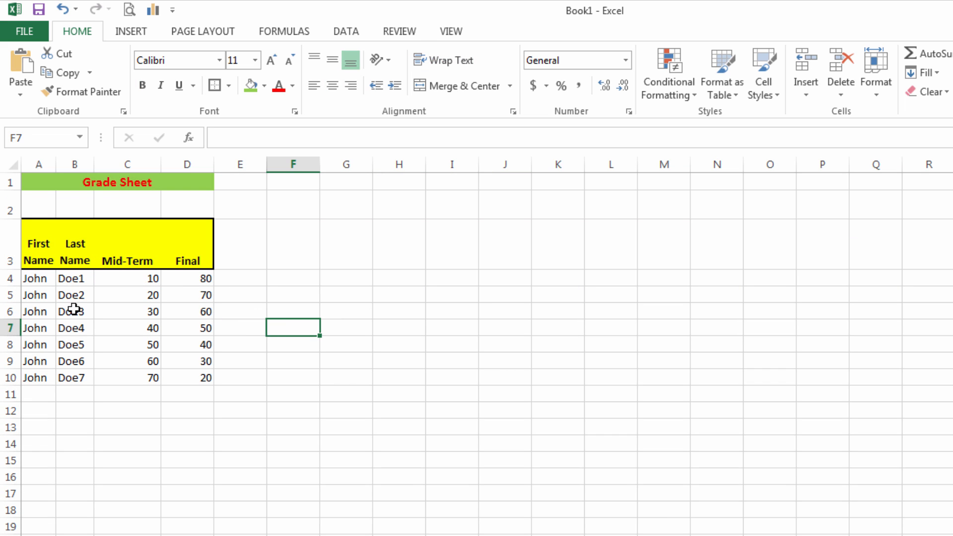
# Reduce header row 3 to about the height of its two text lines and make blank row 2 shorter
pyautogui.click(15, 264)
pyautogui.moveTo(13, 270); pyautogui.dragTo(13, 252)
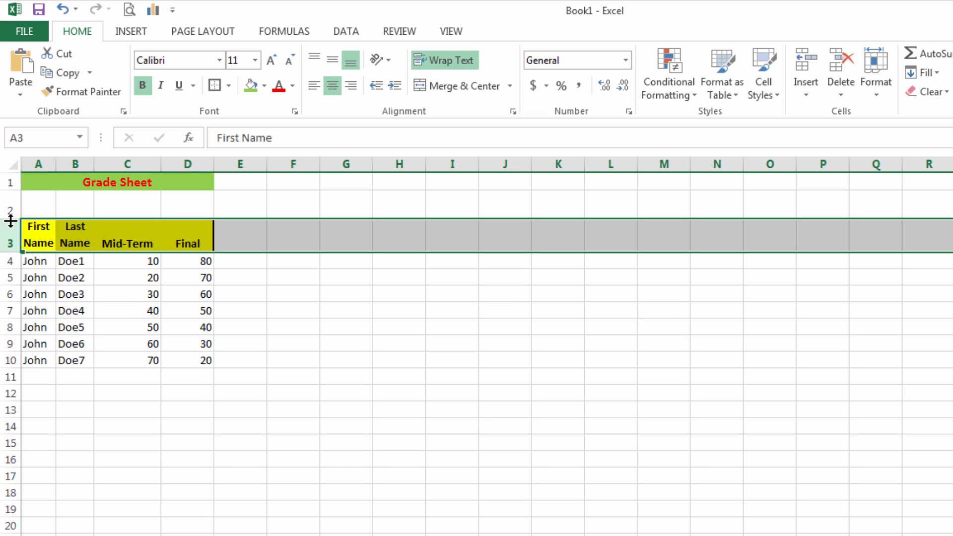
pyautogui.moveTo(12, 219); pyautogui.dragTo(12, 246)
pyautogui.click(260, 258)
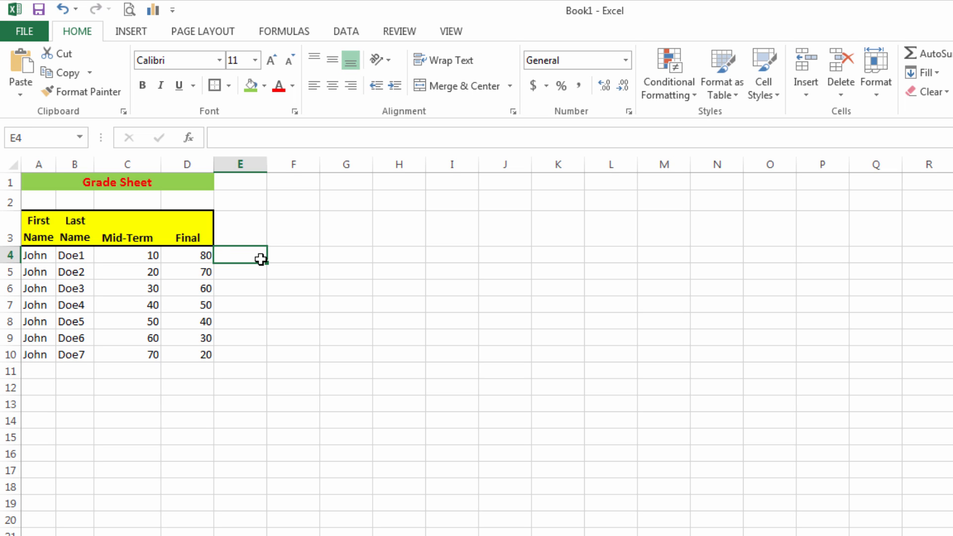
# Enter the formula =(C4+D4)/2 in cell E4 to average the first student's mid-term and final scores
pyautogui.write('=')
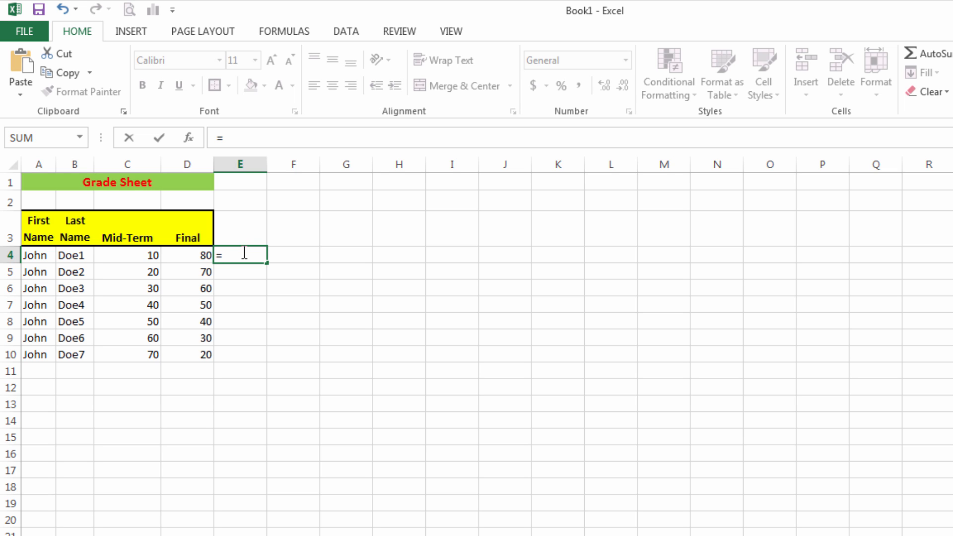
pyautogui.write('(')
pyautogui.click(142, 255)
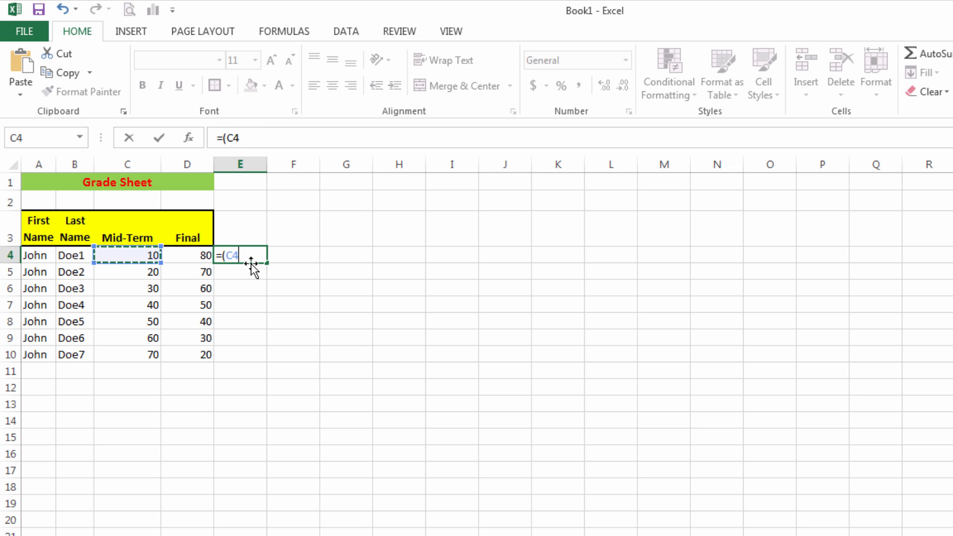
pyautogui.write('+')
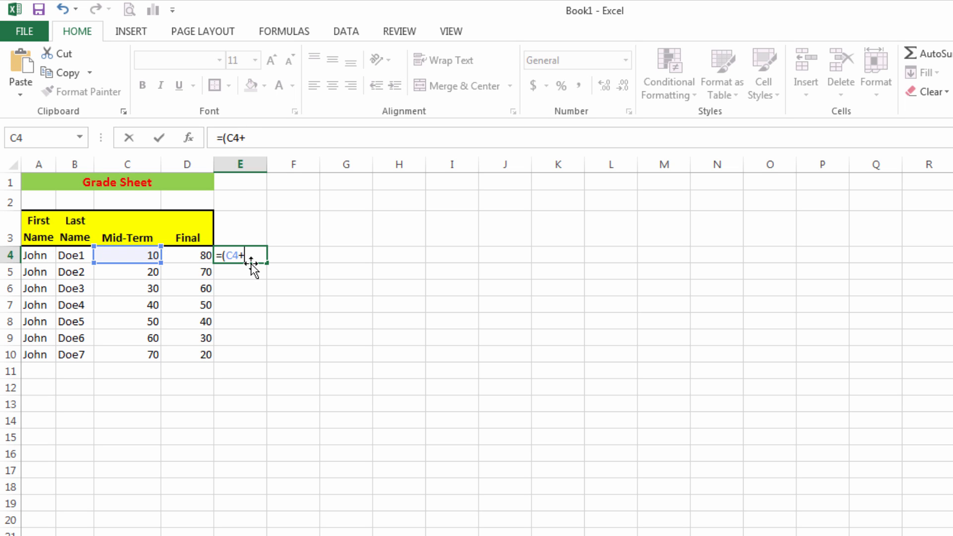
pyautogui.click(200, 256)
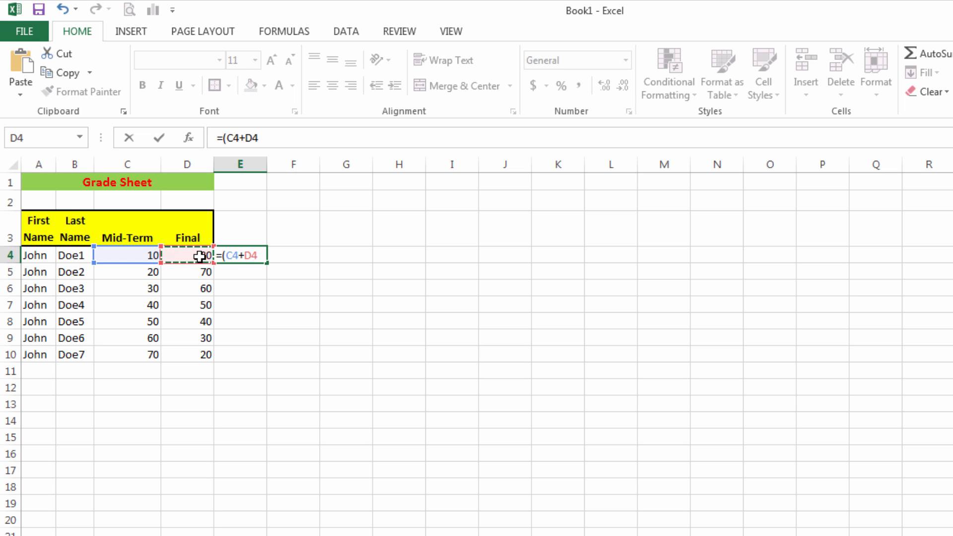
pyautogui.write(')')
pyautogui.write('/2')
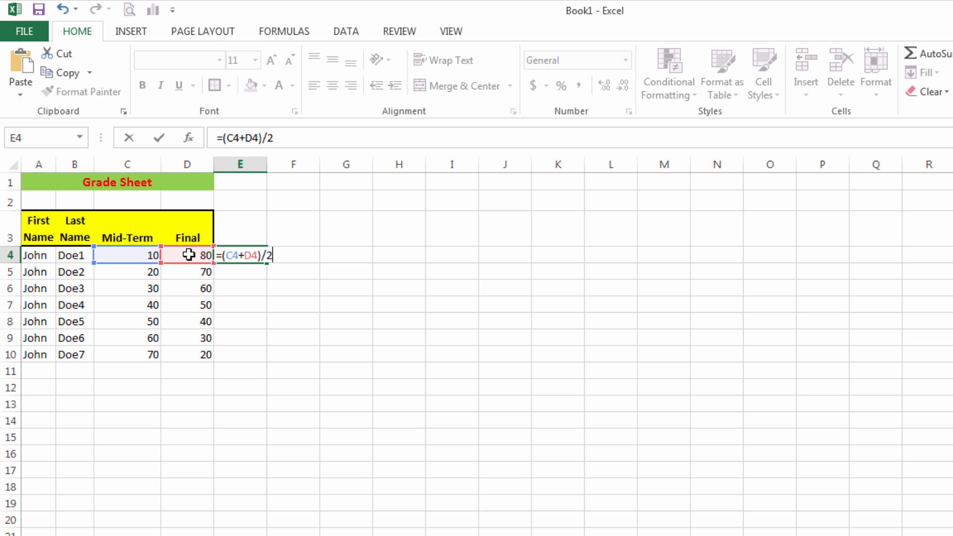
pyautogui.press('Return')
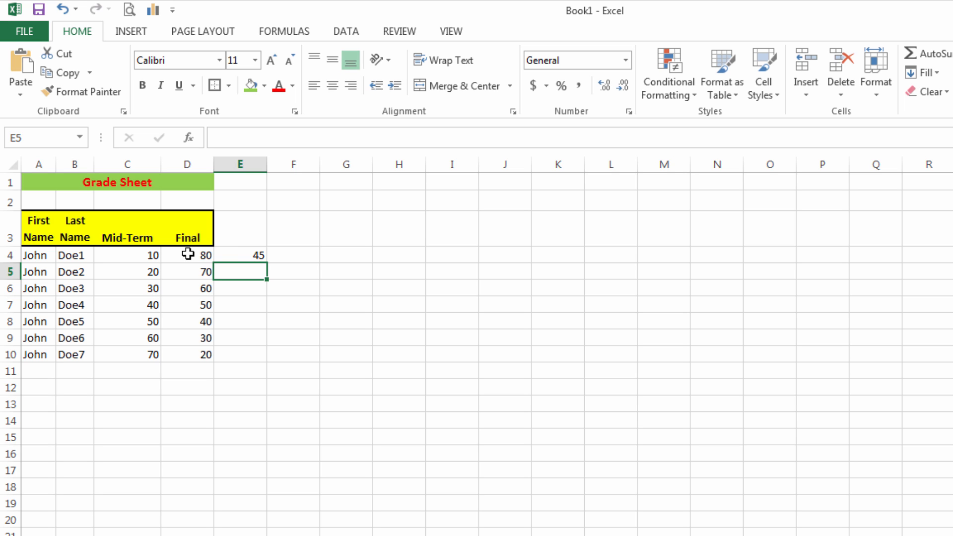
# Fill the average formula from E4 down through E10 for the remaining students
pyautogui.click(232, 254)
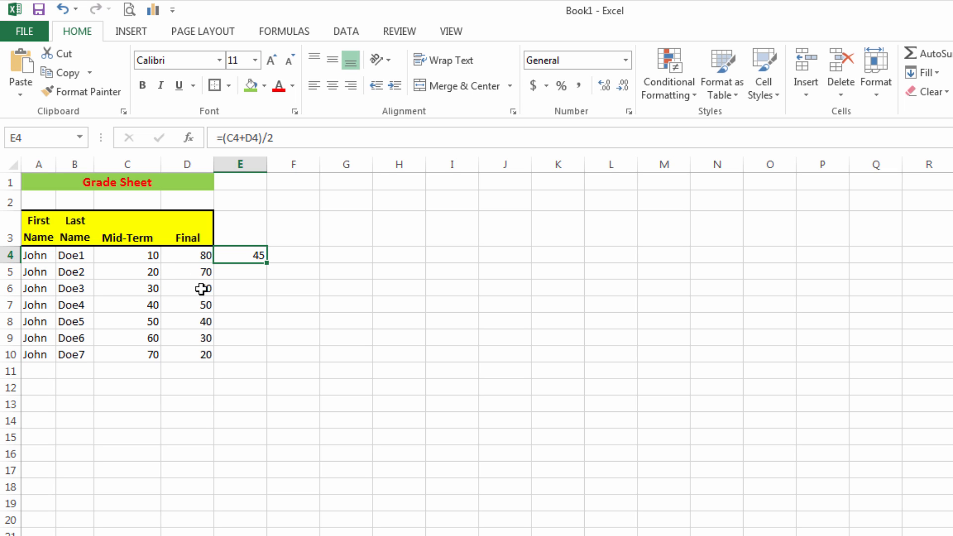
pyautogui.click(231, 274)
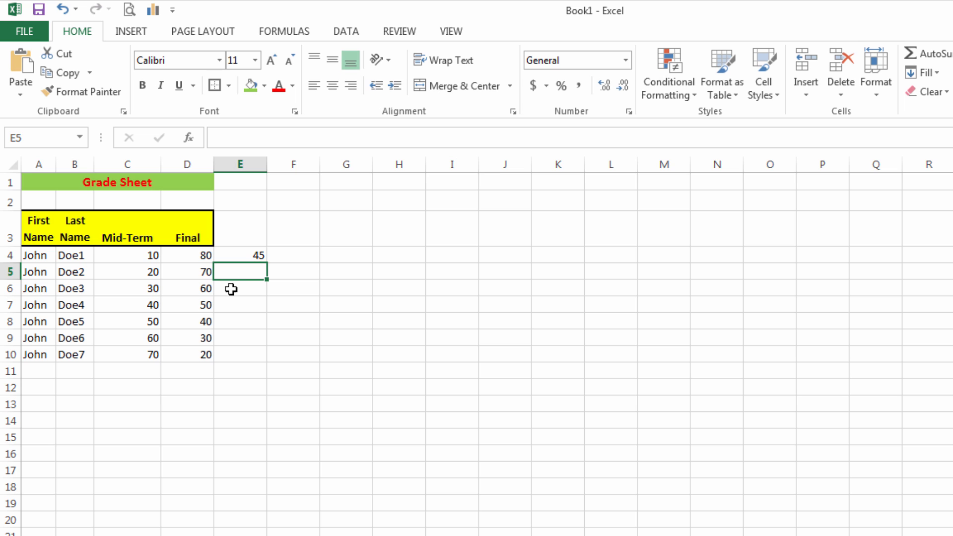
pyautogui.click(228, 288)
pyautogui.click(240, 251)
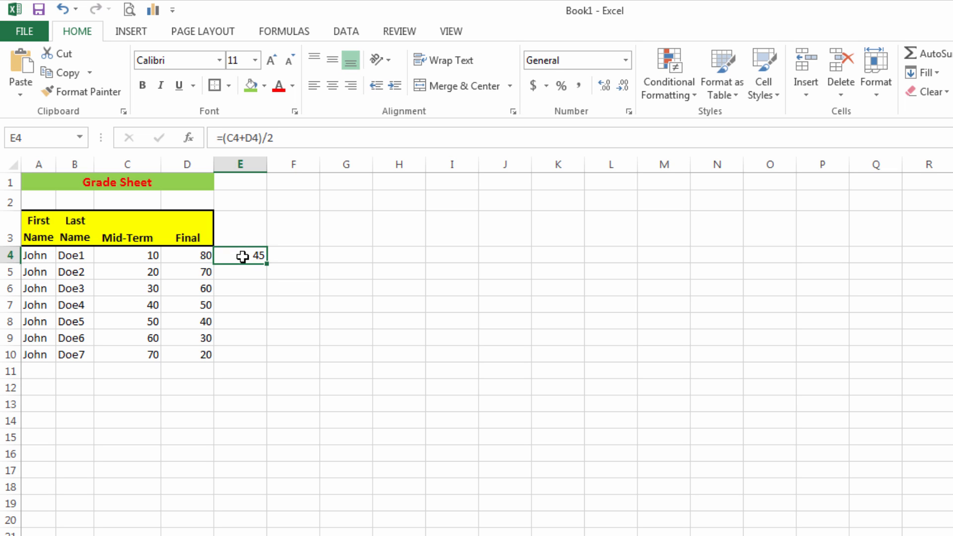
pyautogui.moveTo(265, 264); pyautogui.dragTo(253, 358)
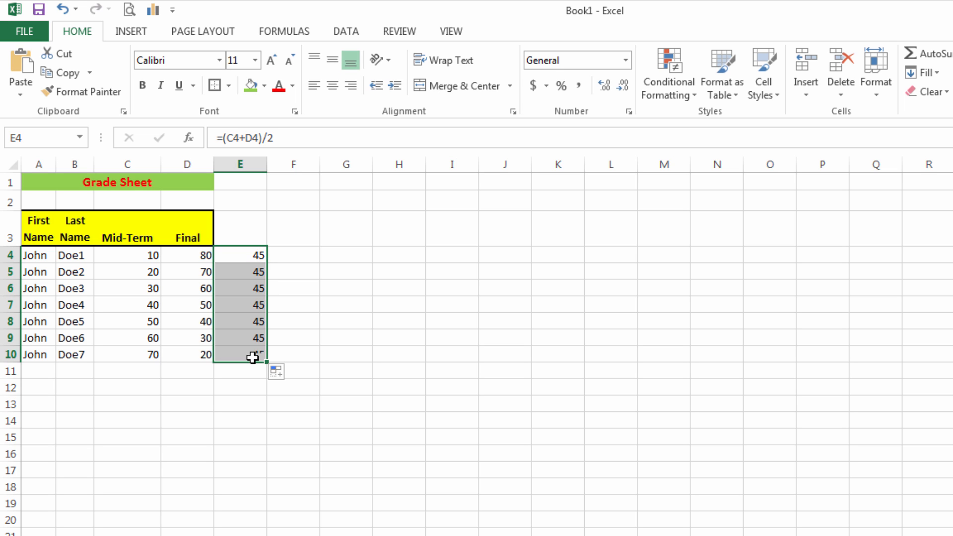
# Compare the formulas in E4 and E5 with the mid-term and final scores they reference in each row
pyautogui.click(198, 288)
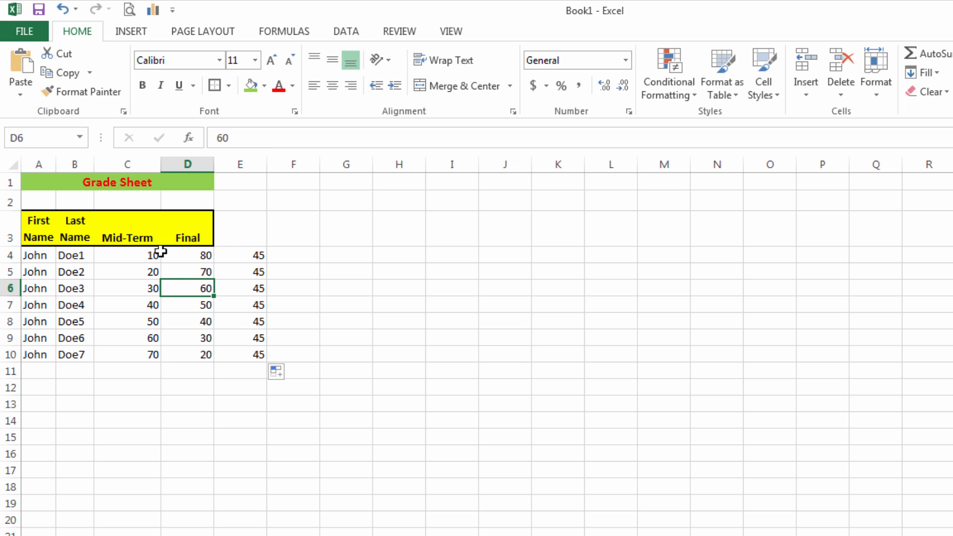
pyautogui.click(259, 272)
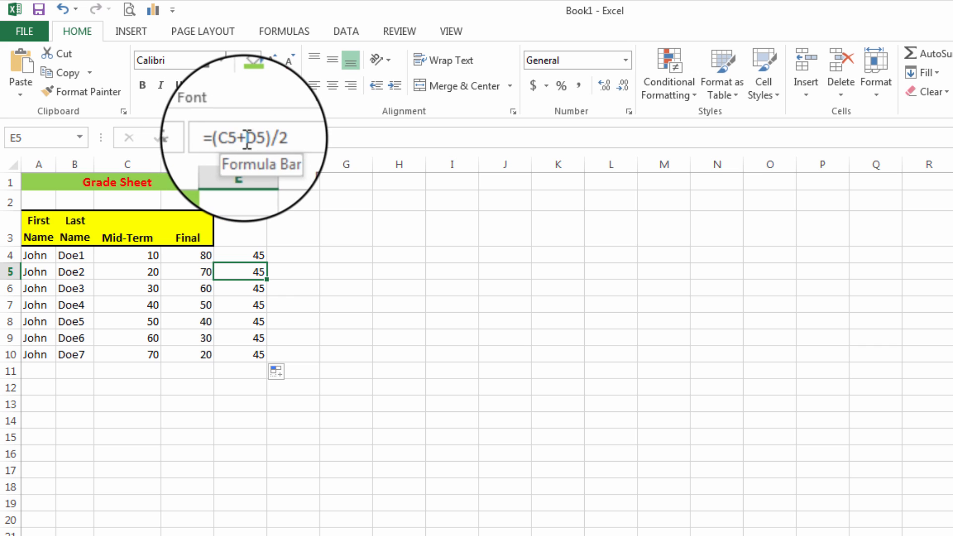
pyautogui.click(145, 273)
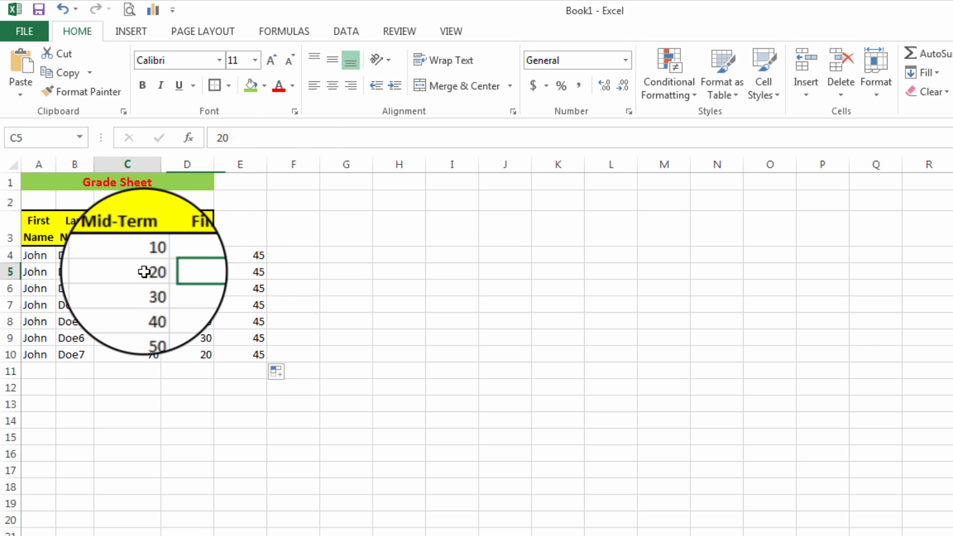
pyautogui.click(194, 272)
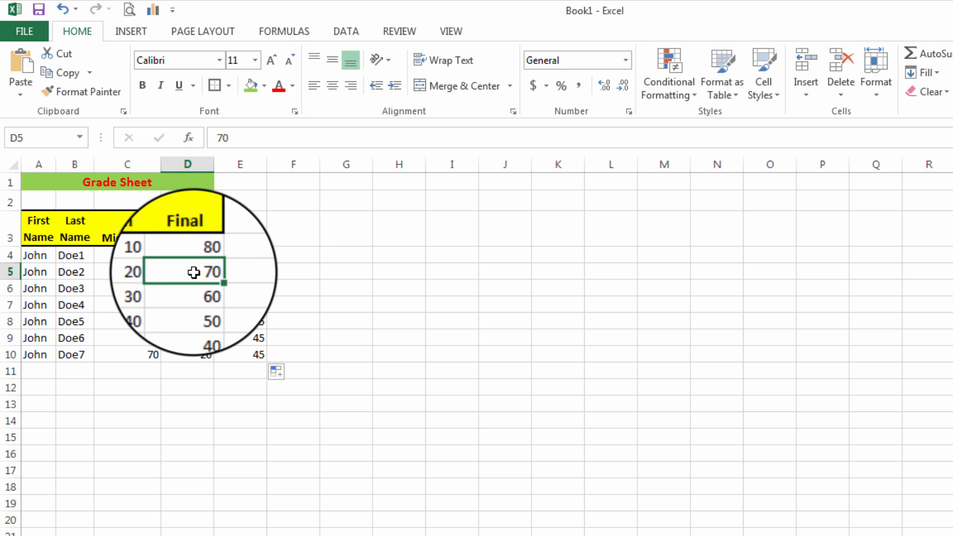
pyautogui.click(256, 275)
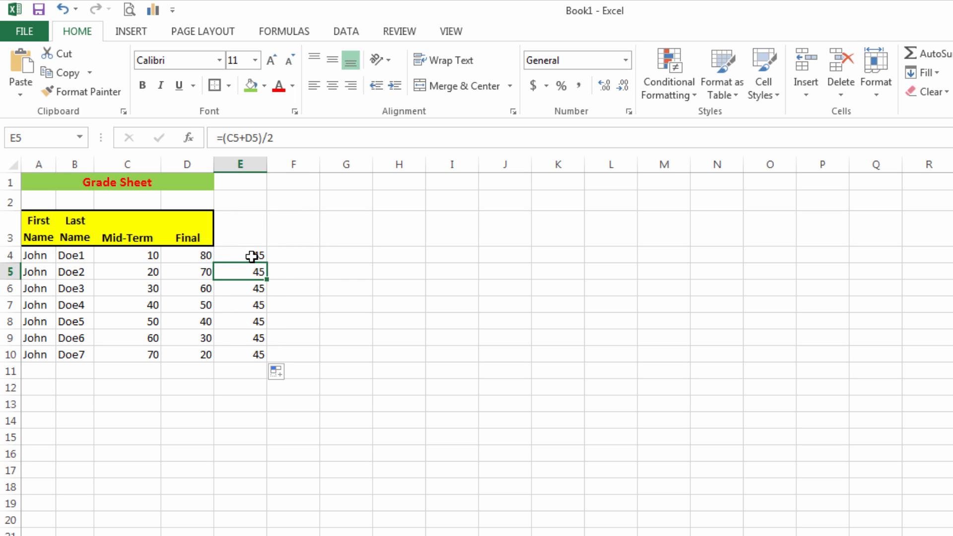
pyautogui.click(252, 256)
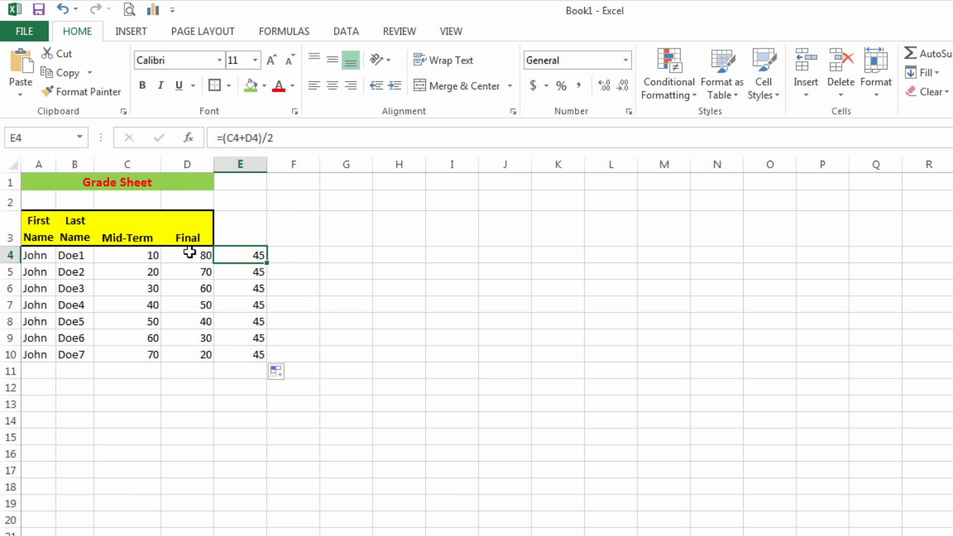
pyautogui.click(238, 273)
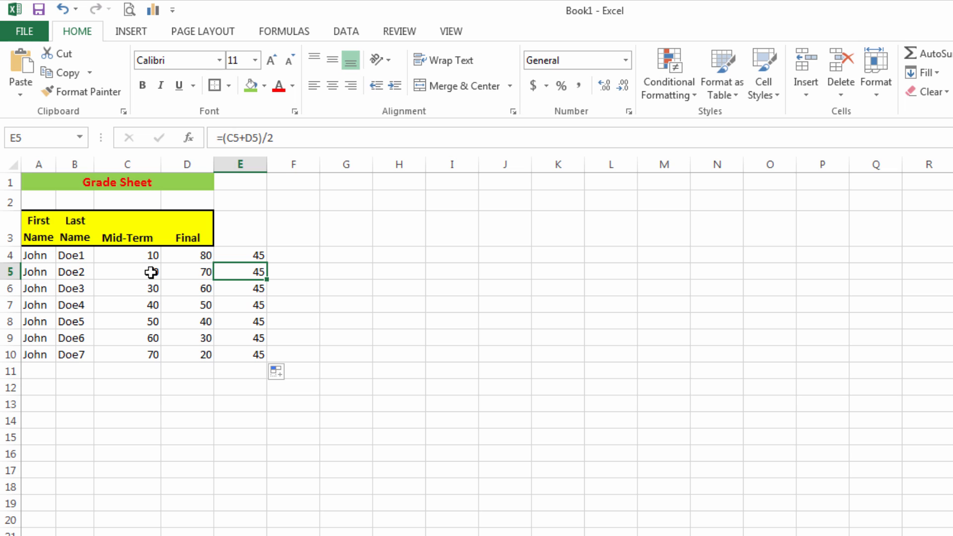
pyautogui.click(188, 274)
pyautogui.click(256, 255)
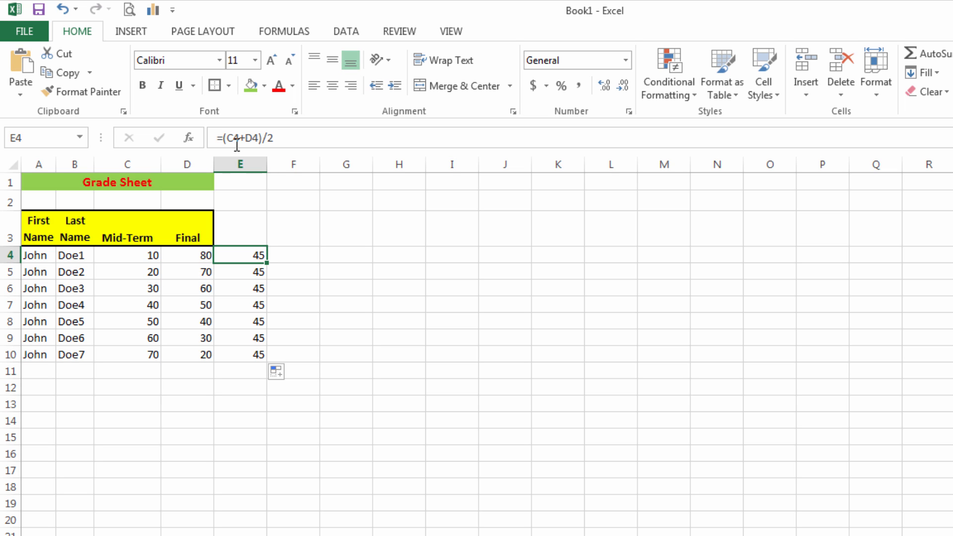
pyautogui.click(249, 276)
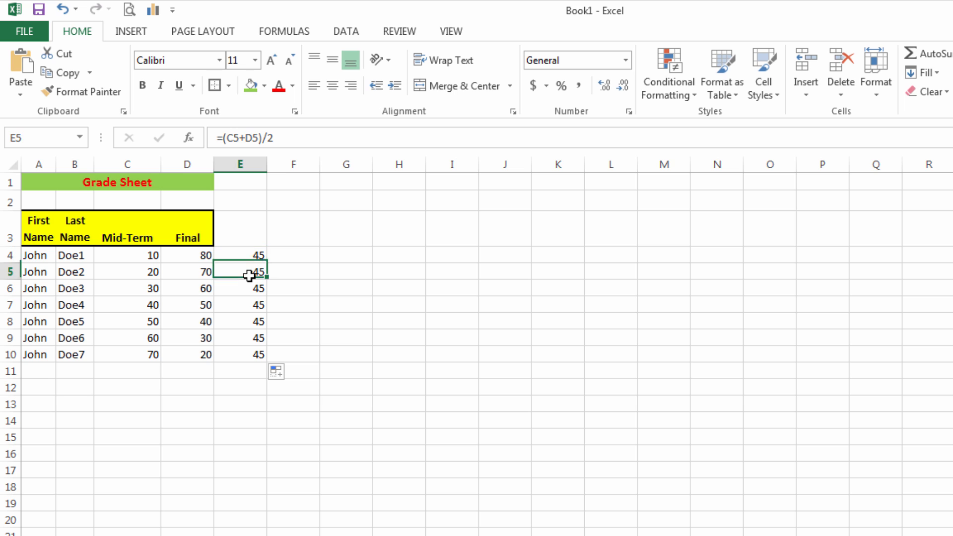
pyautogui.press('Up')
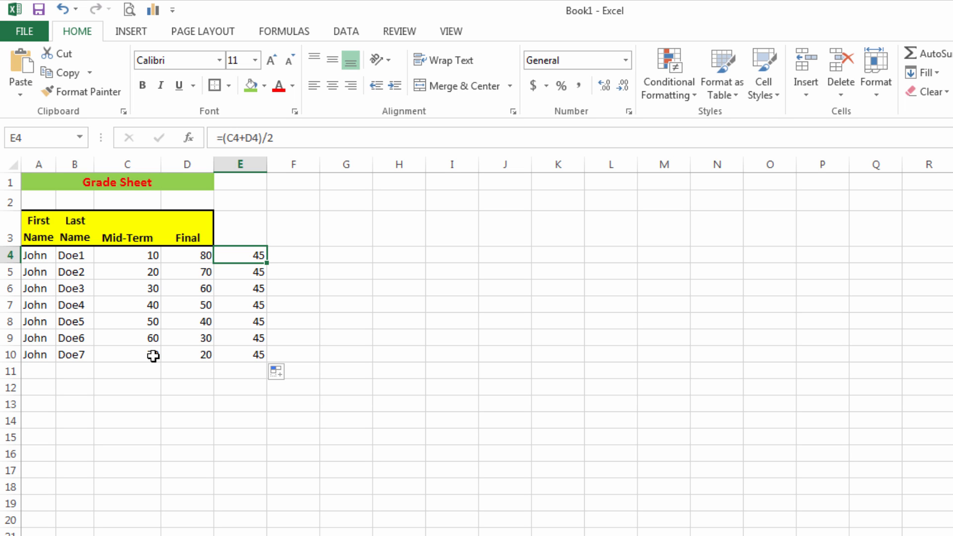
pyautogui.press('Down')
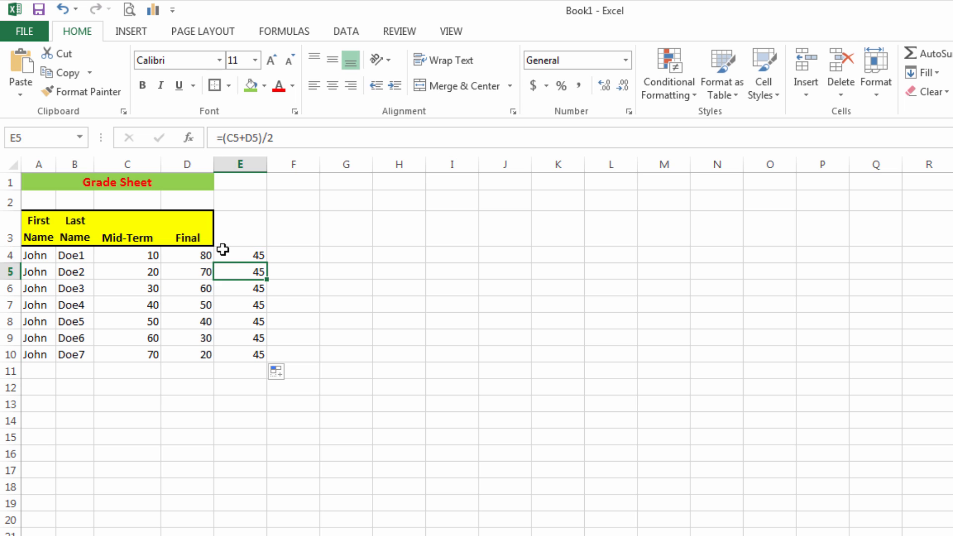
pyautogui.click(253, 251)
pyautogui.click(254, 273)
# Start a formula in cell F4 and insert the AVERAGE function from the most recently used functions
pyautogui.click(283, 259)
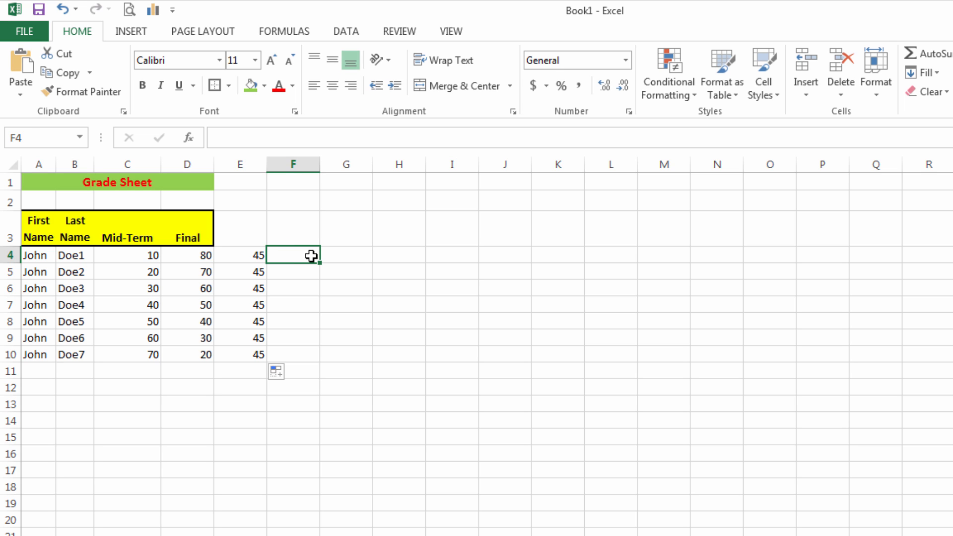
pyautogui.write('=')
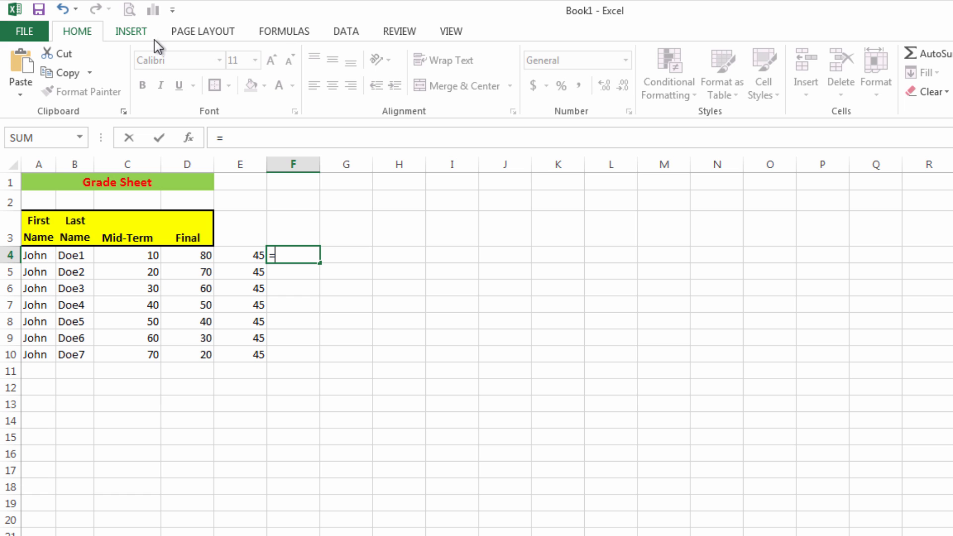
pyautogui.click(282, 34)
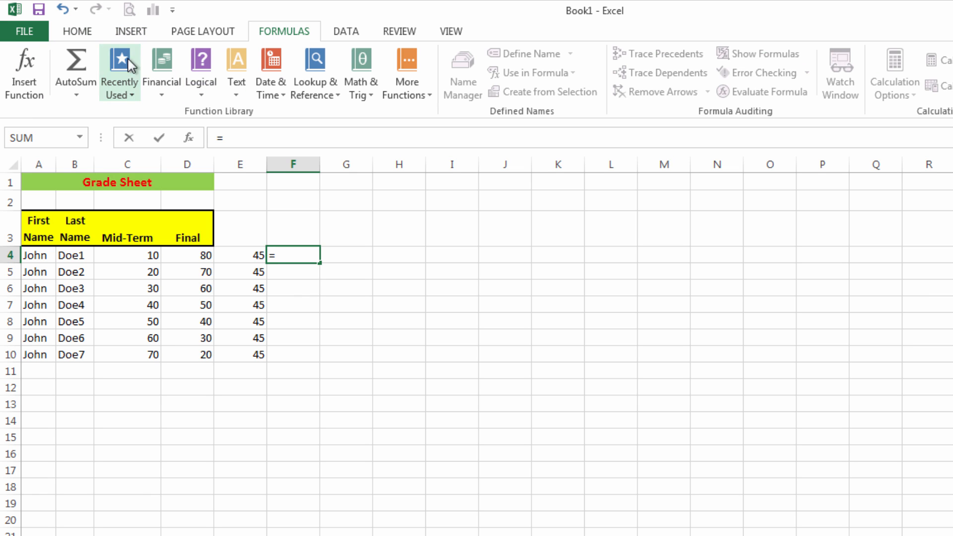
pyautogui.click(31, 85)
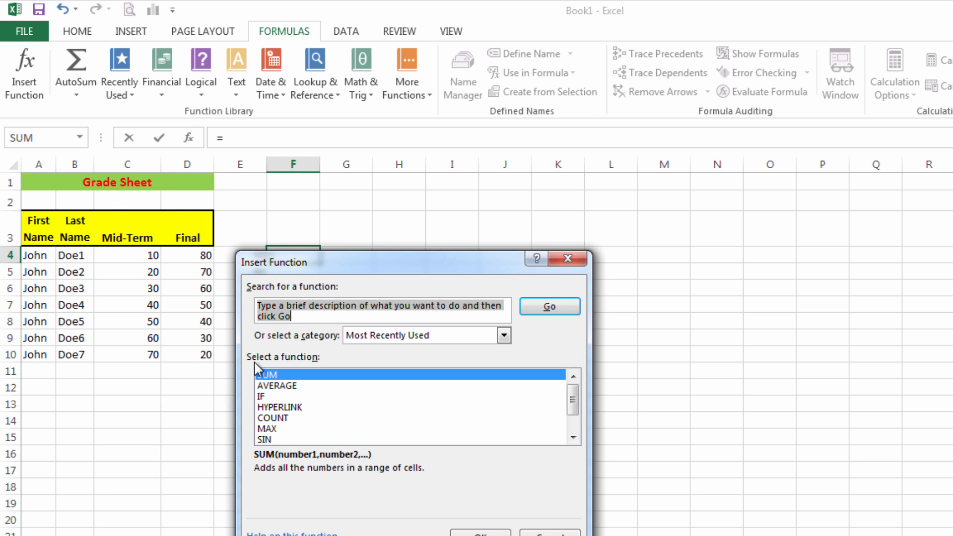
pyautogui.click(277, 387)
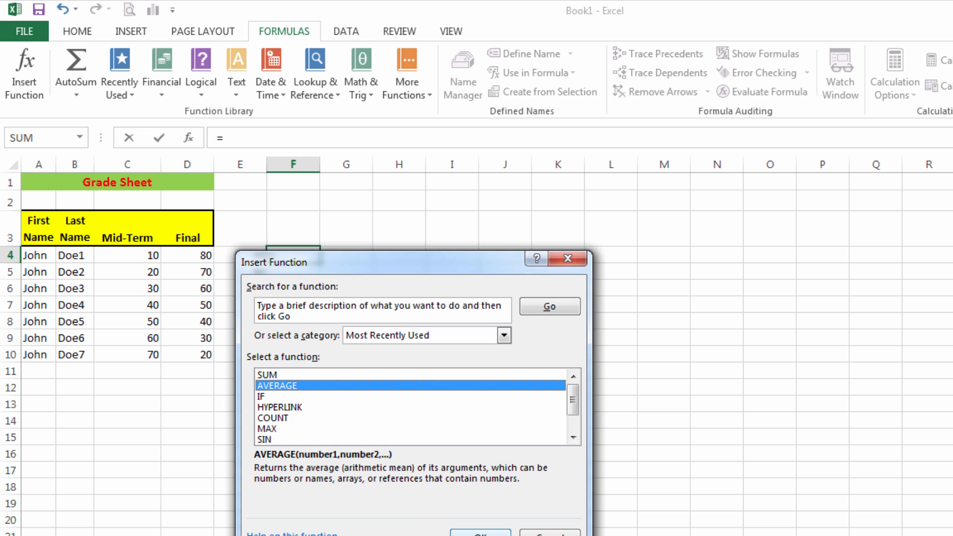
pyautogui.click(480, 533)
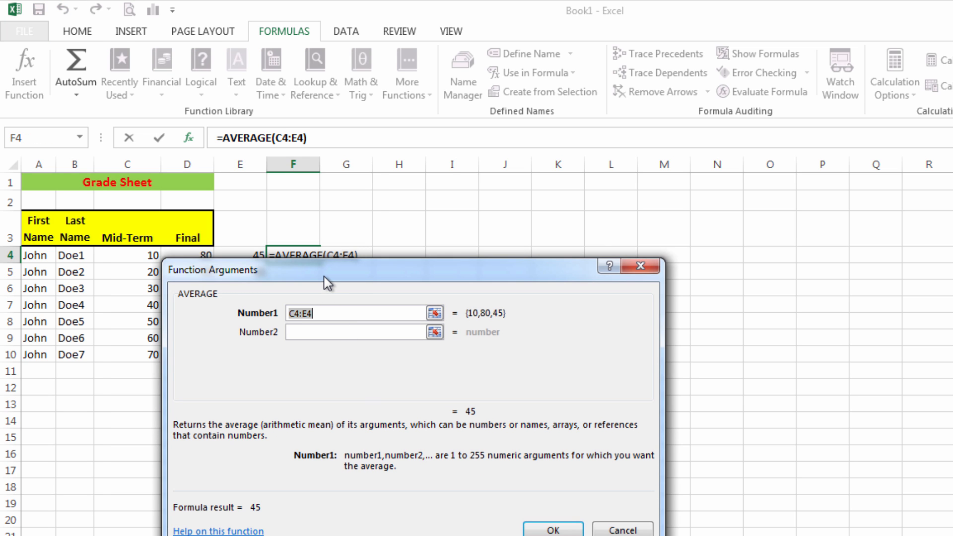
# Set the AVERAGE function's first argument to the range C4:D4 and complete the formula in F4
pyautogui.moveTo(325, 283); pyautogui.dragTo(314, 289)
pyautogui.moveTo(277, 309); pyautogui.dragTo(273, 311)
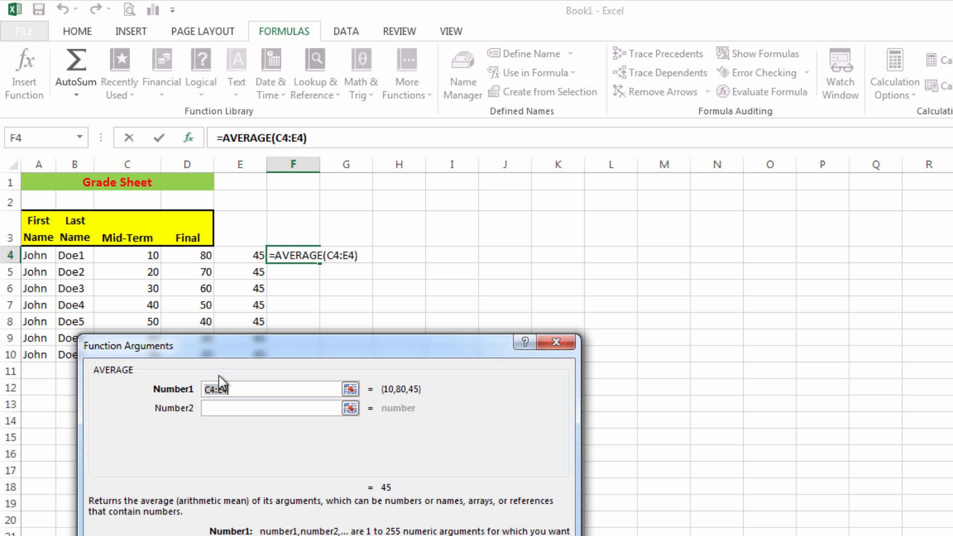
pyautogui.click(222, 390)
pyautogui.press('BackSpace')
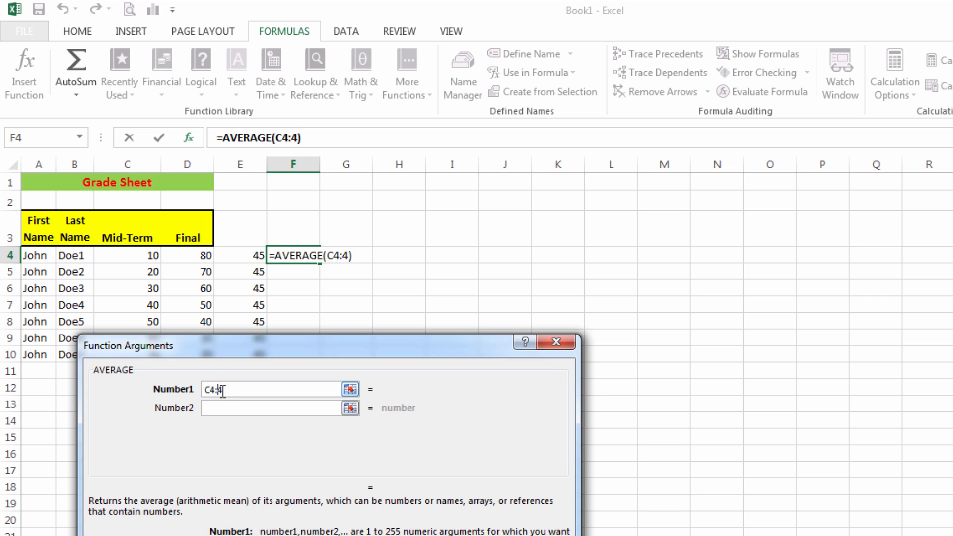
pyautogui.write('D')
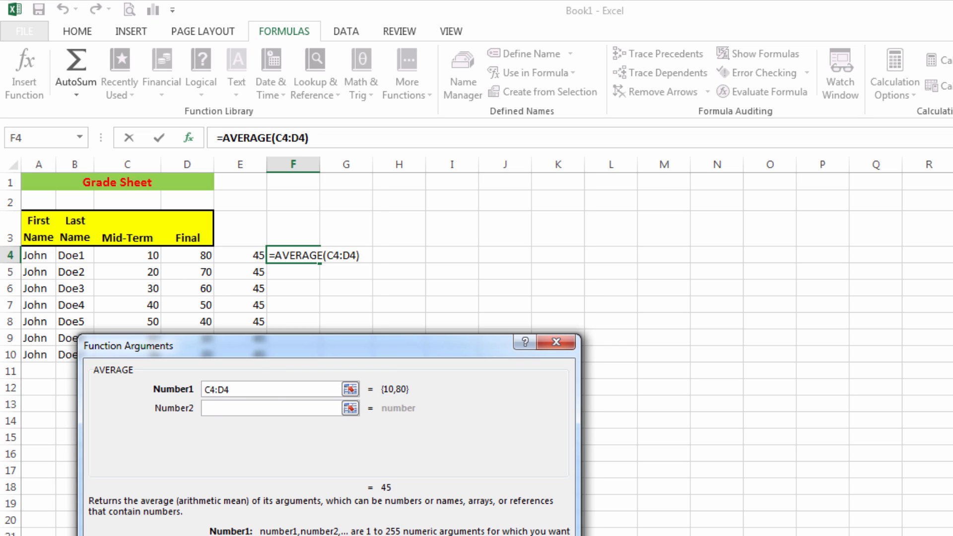
pyautogui.press('Return')
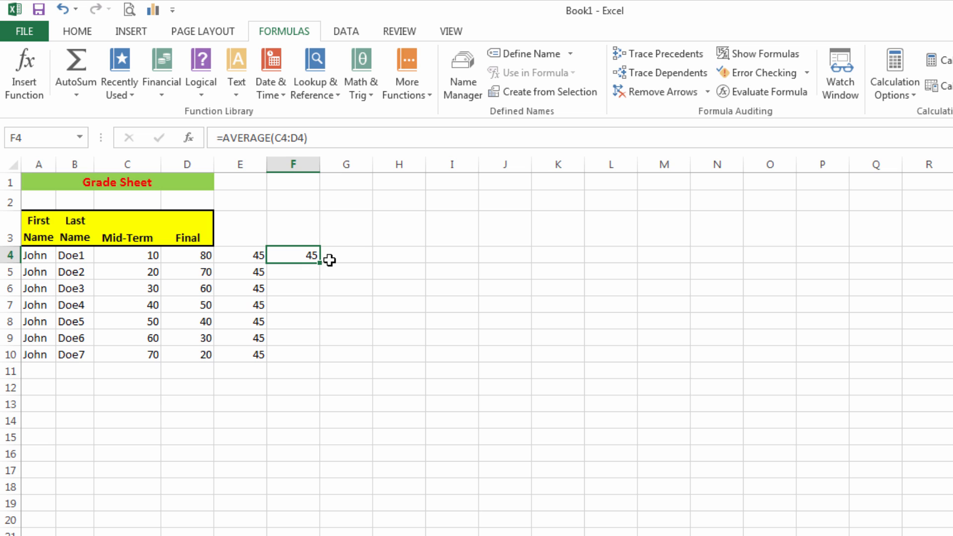
# Fill the AVERAGE formula from F4 down through F10 and check the cell references in F4 and F5
pyautogui.moveTo(319, 263); pyautogui.dragTo(311, 362)
pyautogui.click(298, 260)
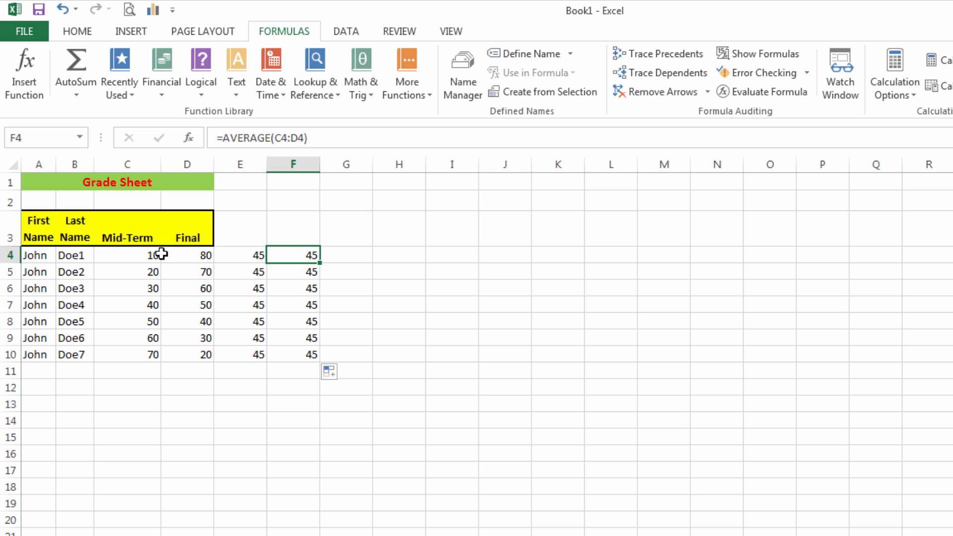
pyautogui.click(302, 272)
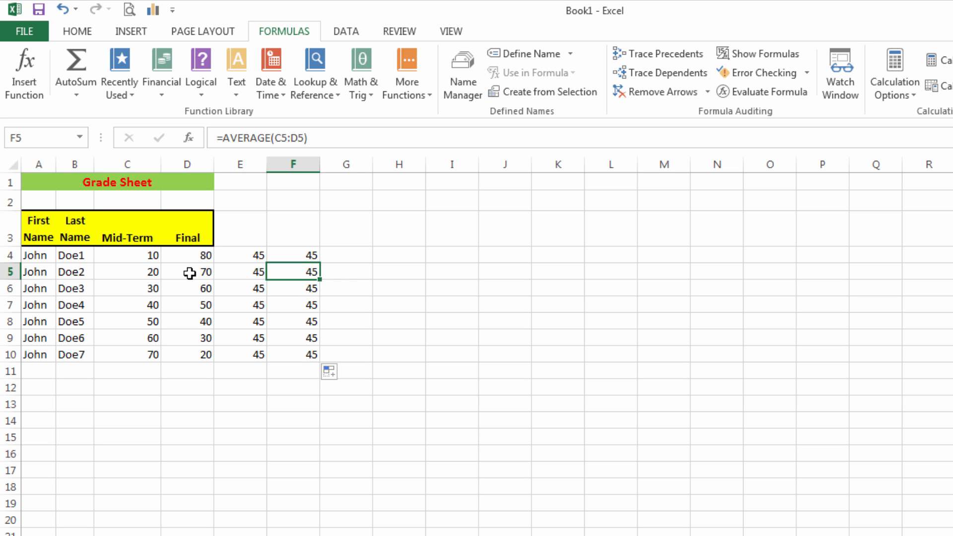
# Enter the score weights below the table: 20% in C12 for the mid-term and 80% in D12 for the final
pyautogui.click(145, 389)
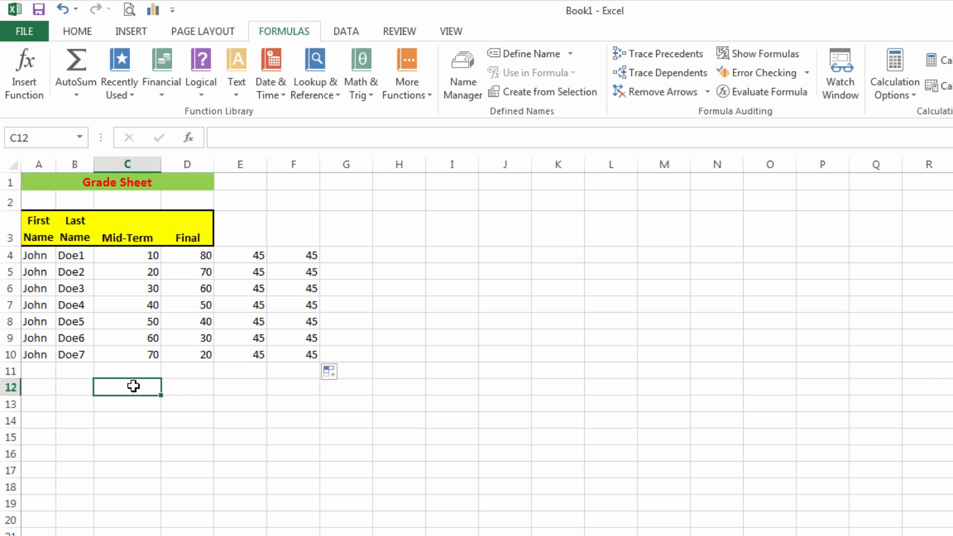
pyautogui.write('20')
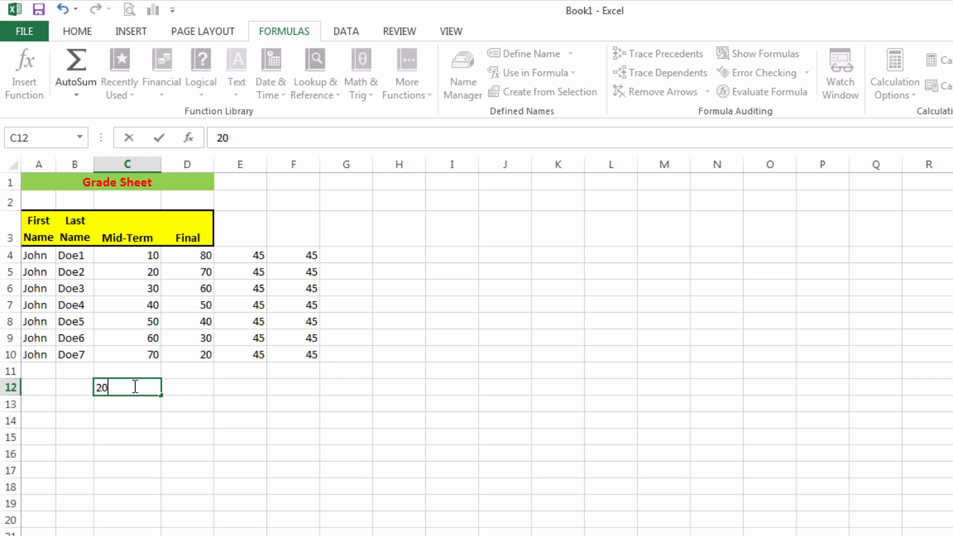
pyautogui.write('%')
pyautogui.press('Return')
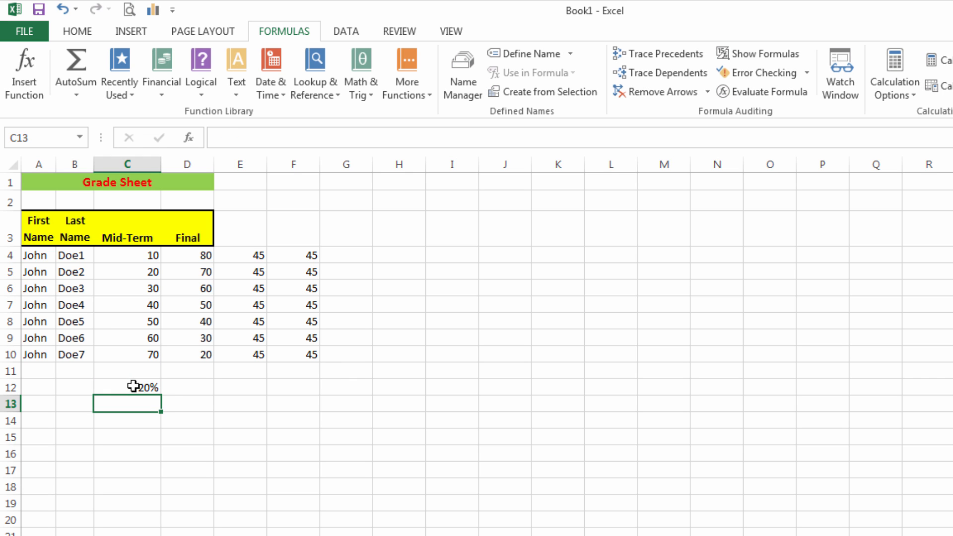
pyautogui.click(192, 389)
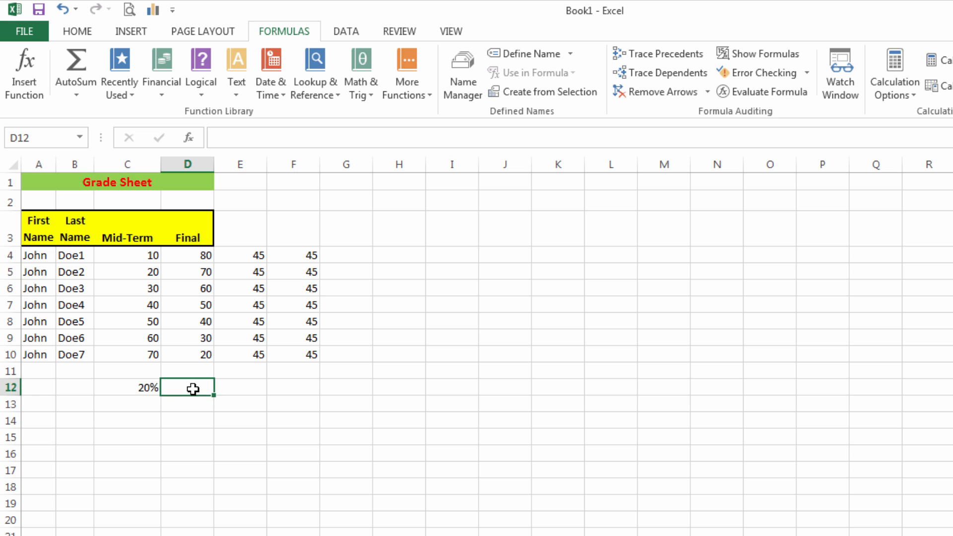
pyautogui.write('80%')
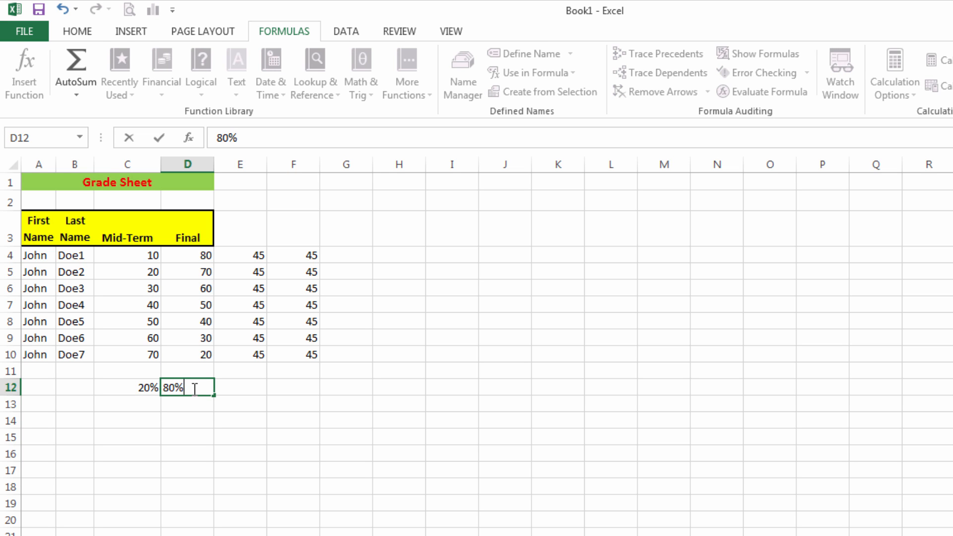
pyautogui.press('Return')
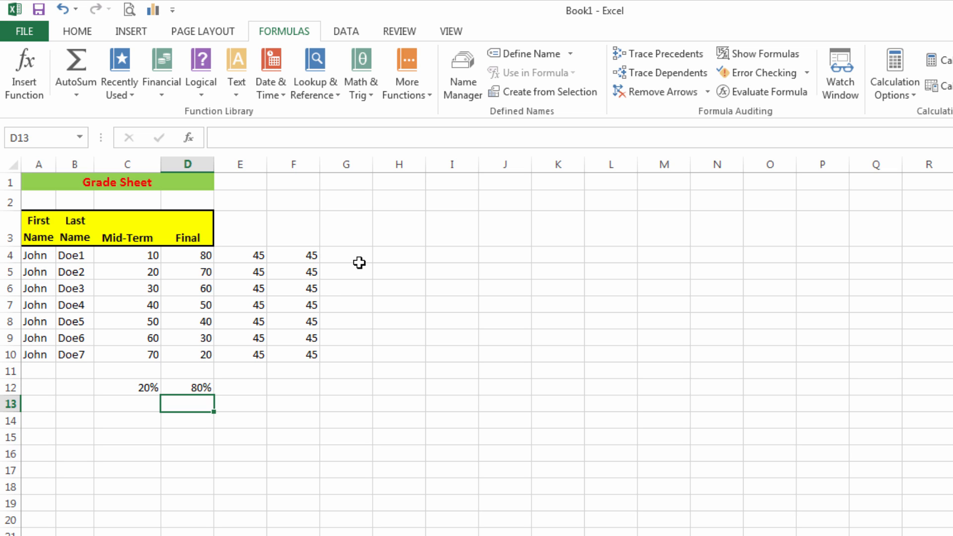
# Add the column heading "Final" in cell G3
pyautogui.click(333, 221)
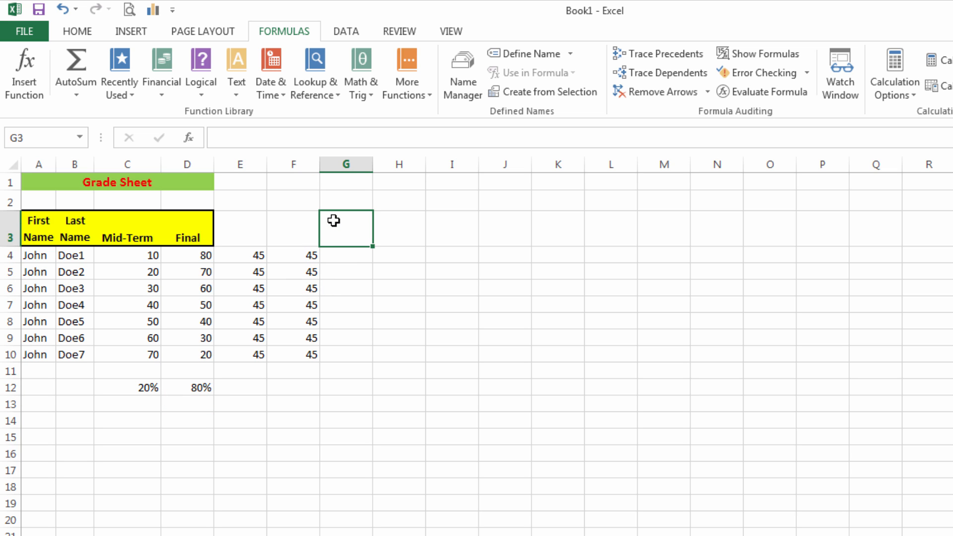
pyautogui.write('Final')
pyautogui.press('Return')
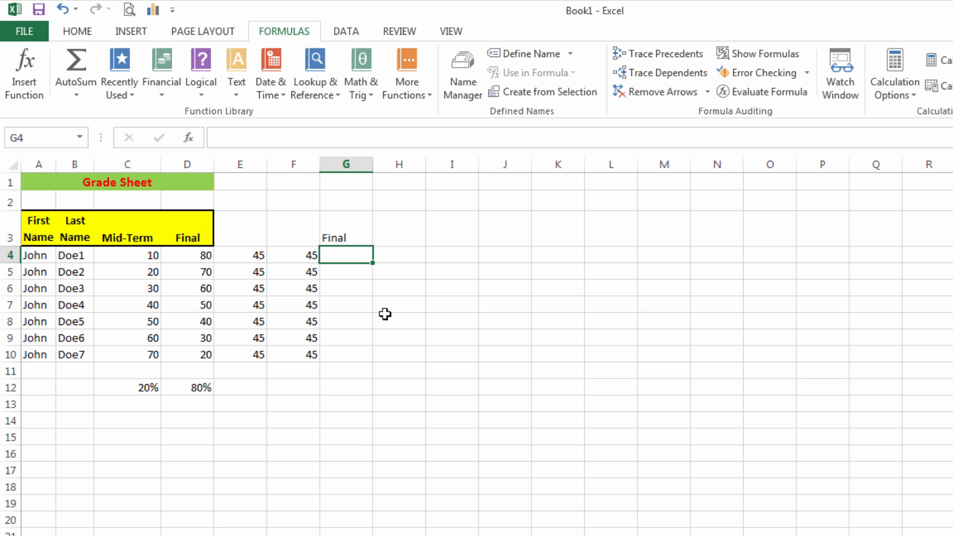
# Enter the weighted grade formula =(C4*C12)+(D4*D12) in cell G4
pyautogui.write('=')
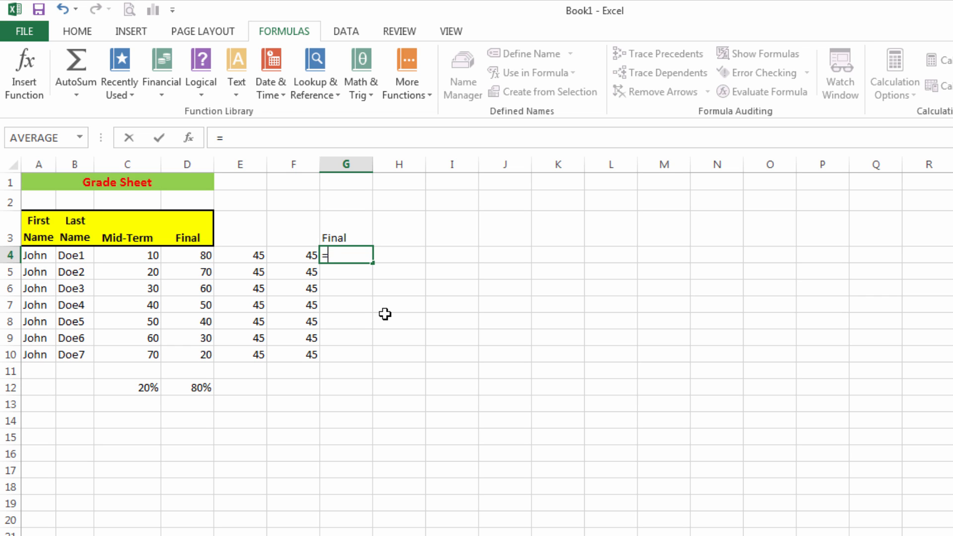
pyautogui.write('(')
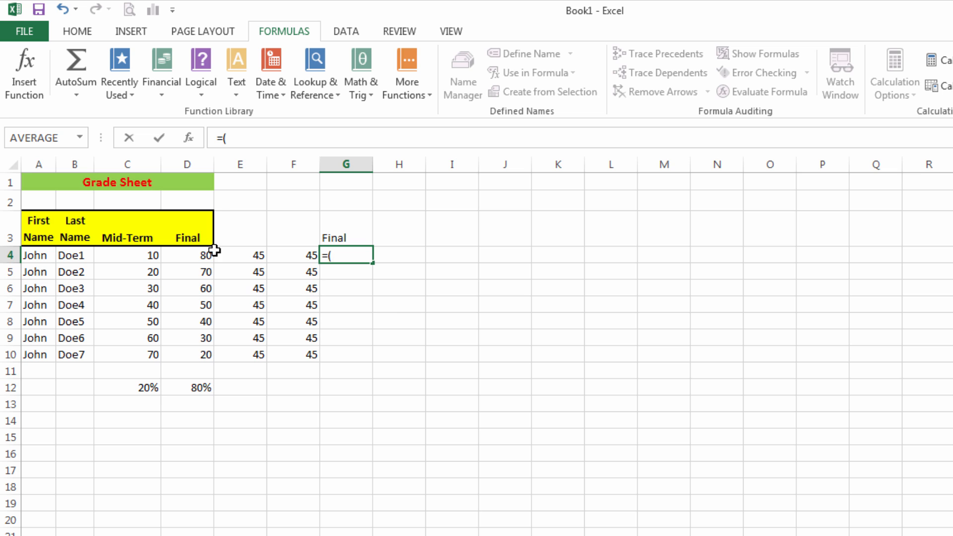
pyautogui.click(150, 257)
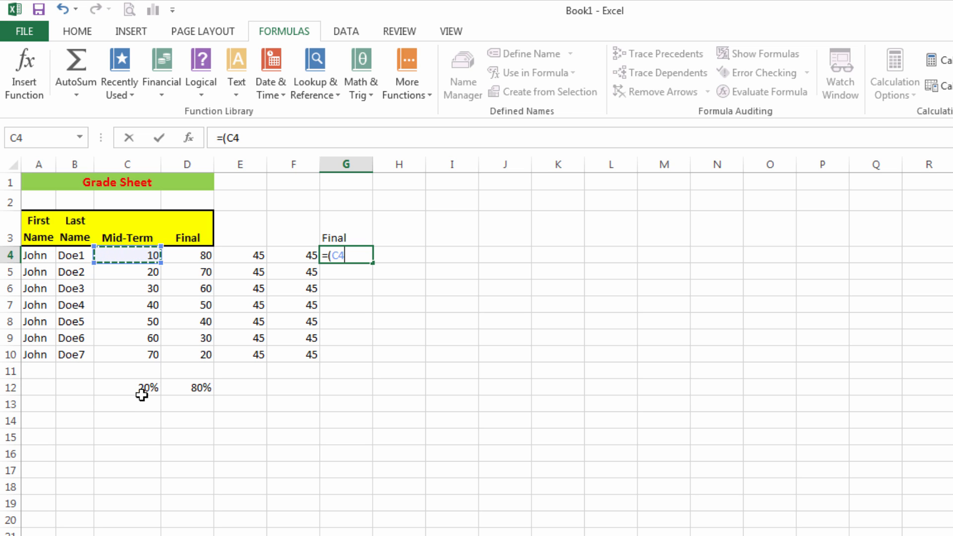
pyautogui.write('*')
pyautogui.click(141, 387)
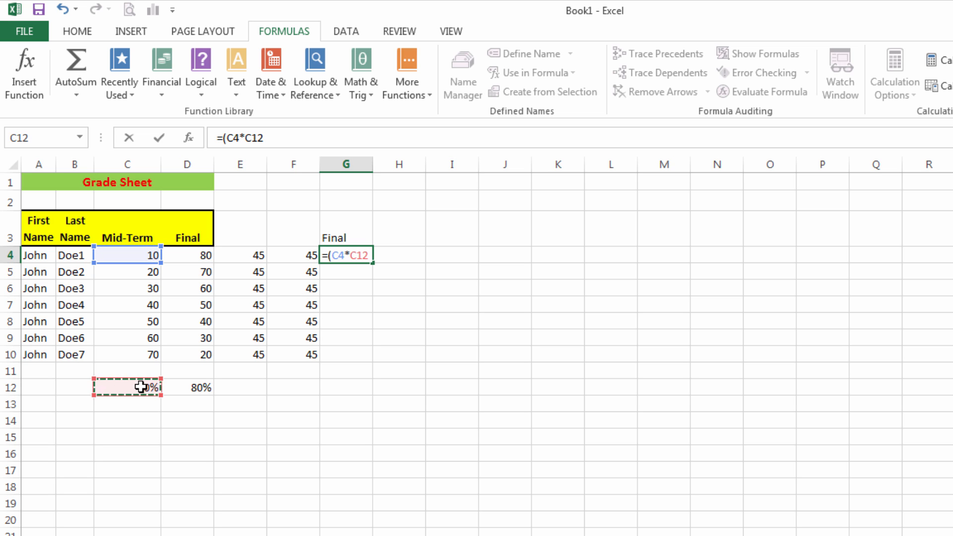
pyautogui.write(')')
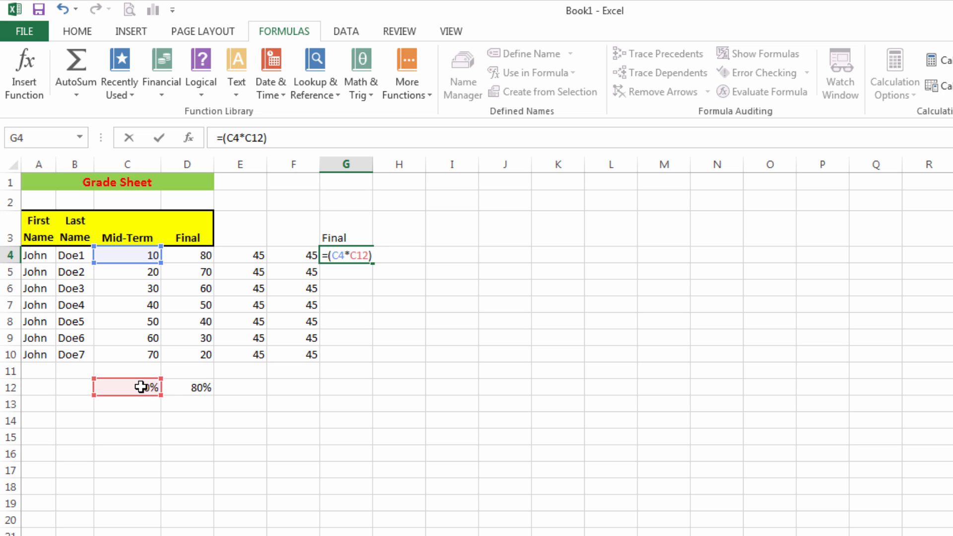
pyautogui.write('+(')
pyautogui.click(197, 258)
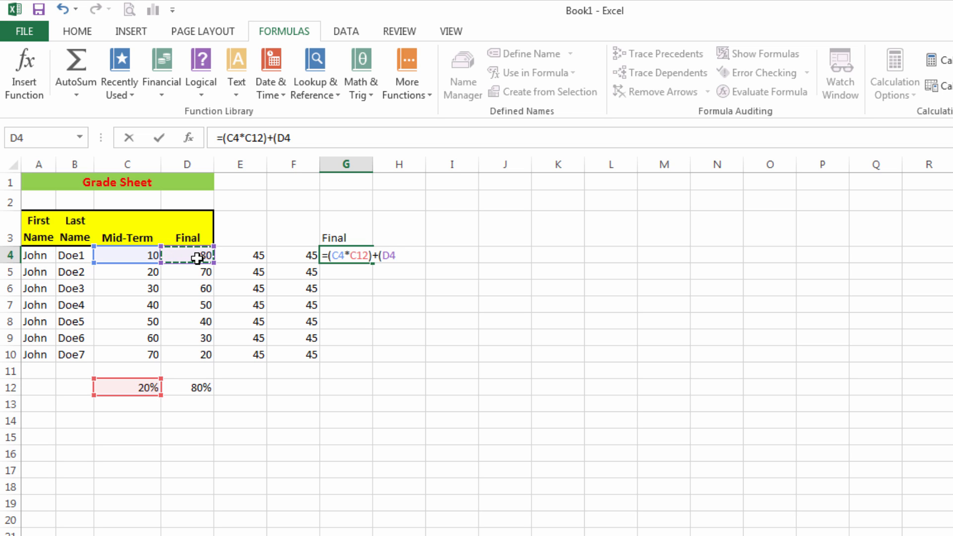
pyautogui.write('*')
pyautogui.click(191, 388)
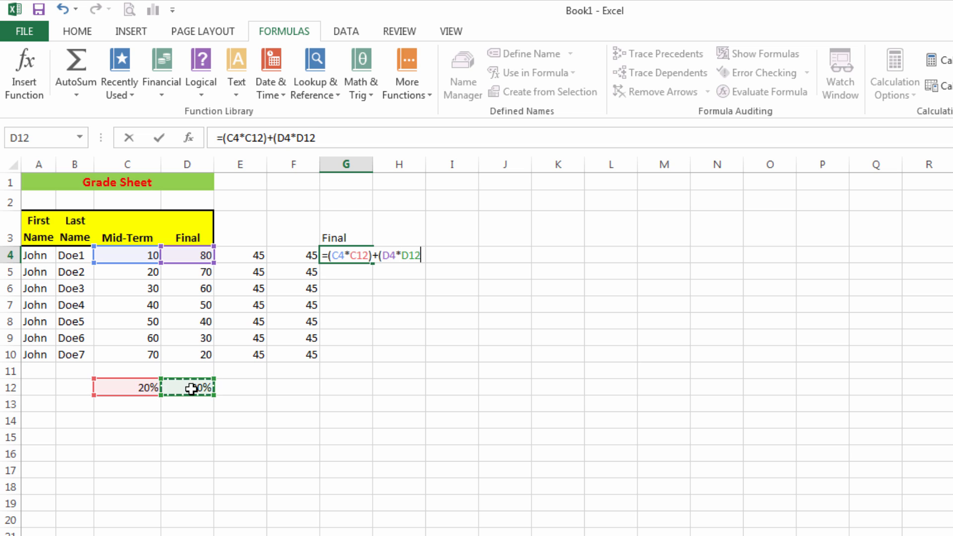
pyautogui.write(')')
pyautogui.press('Return')
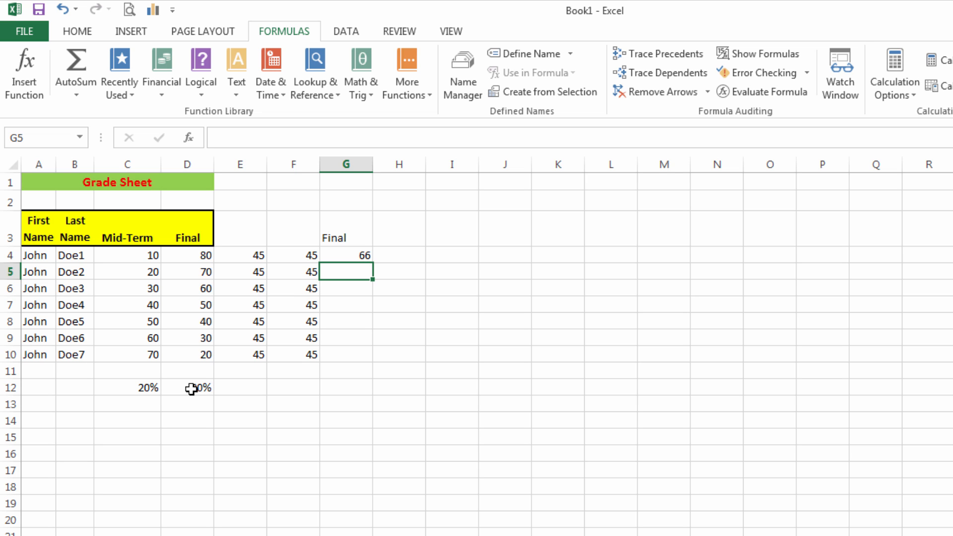
# Fill the weighted grade formula from G4 down through G10 and compare the cell references in G4 and G5
pyautogui.click(359, 256)
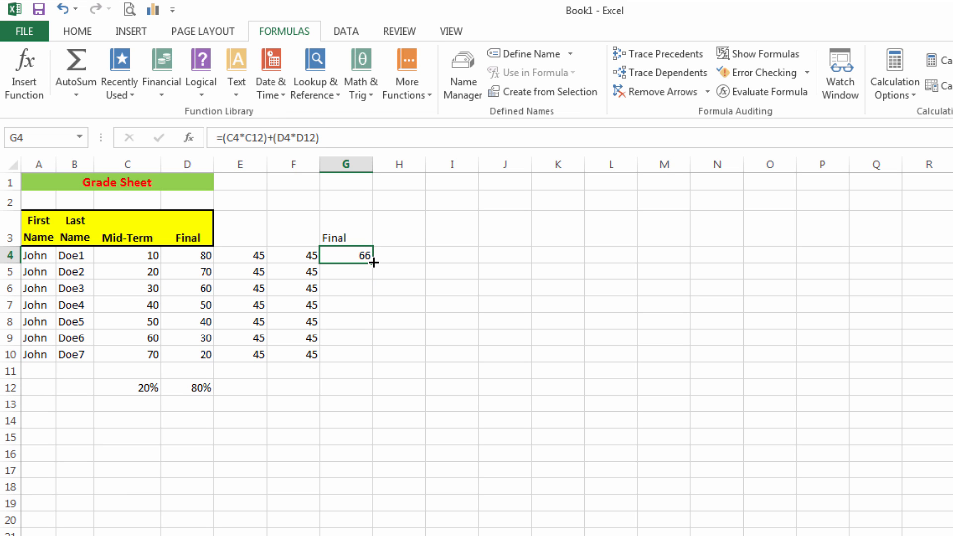
pyautogui.moveTo(374, 262); pyautogui.dragTo(358, 357)
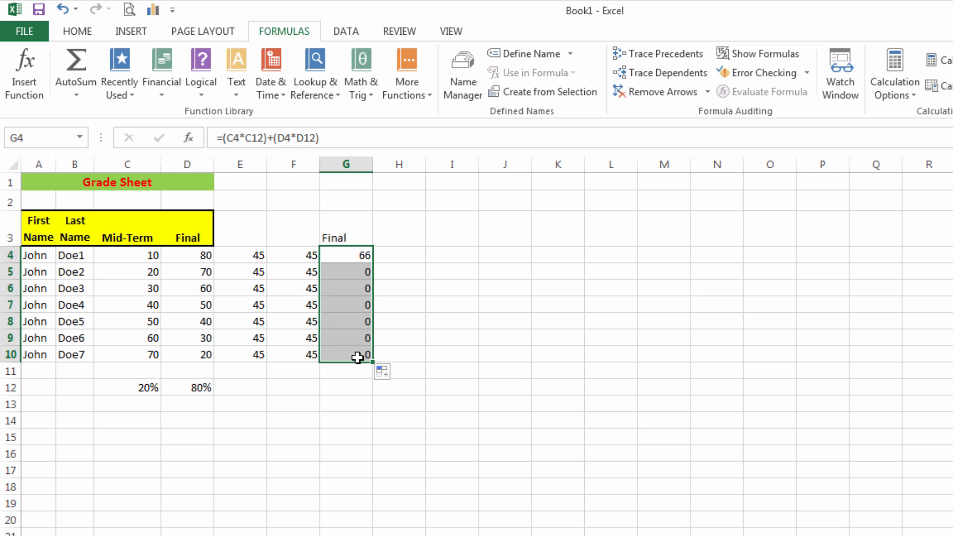
pyautogui.click(358, 273)
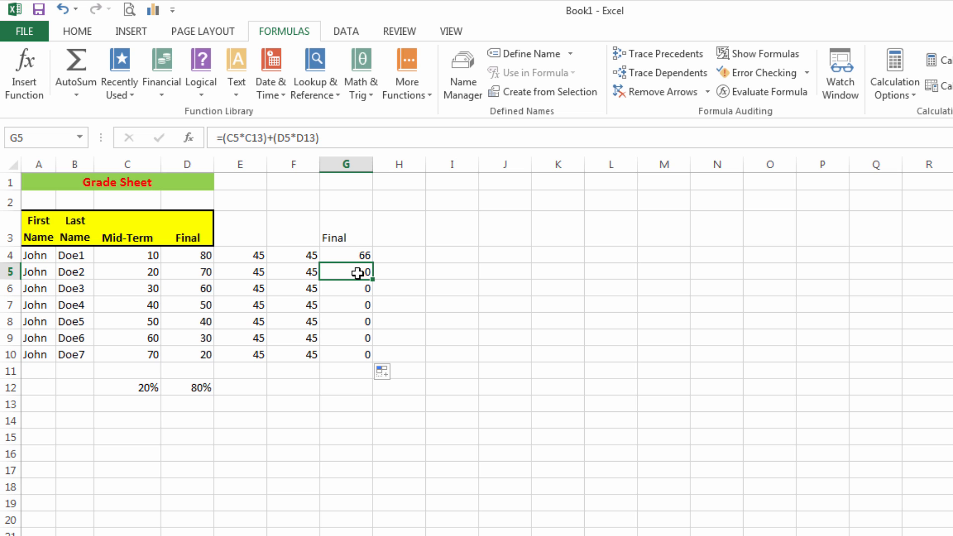
pyautogui.click(349, 255)
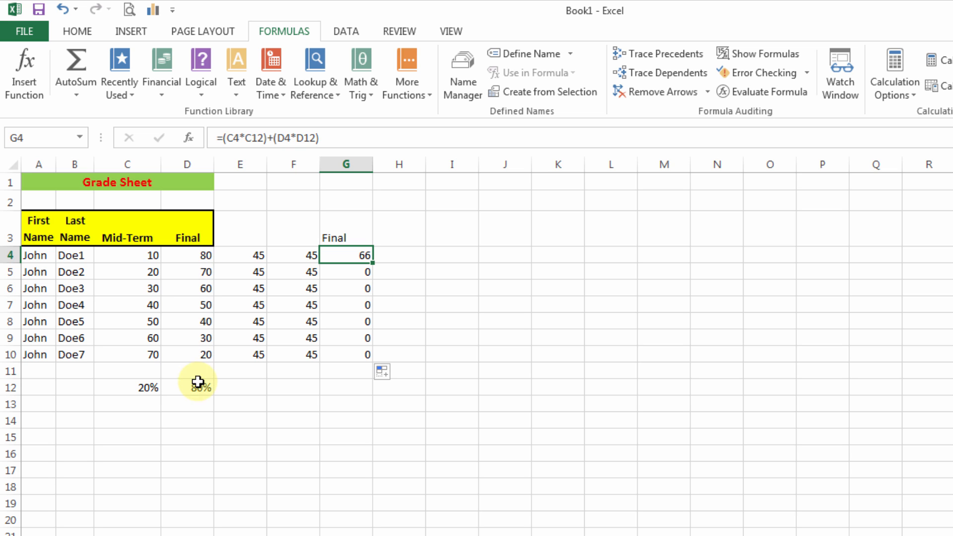
pyautogui.click(343, 275)
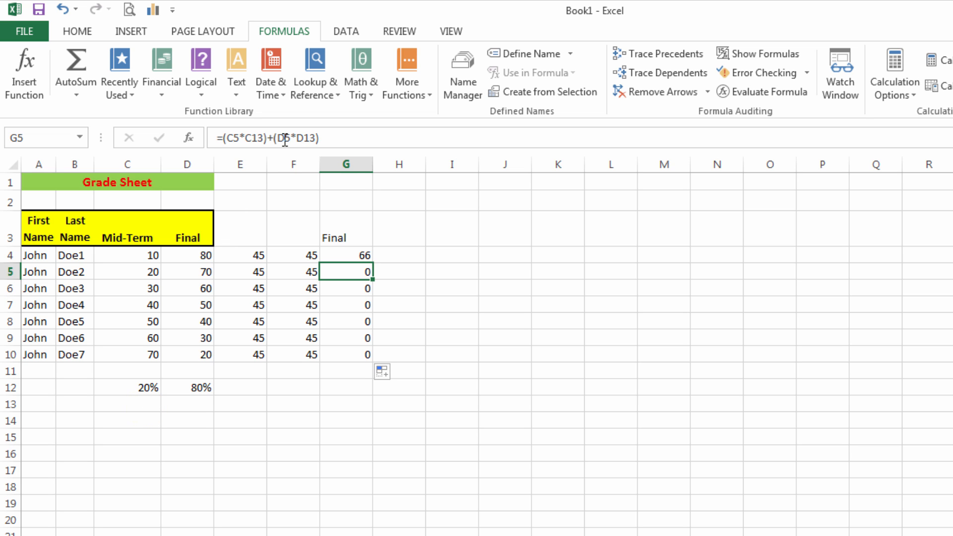
pyautogui.click(207, 271)
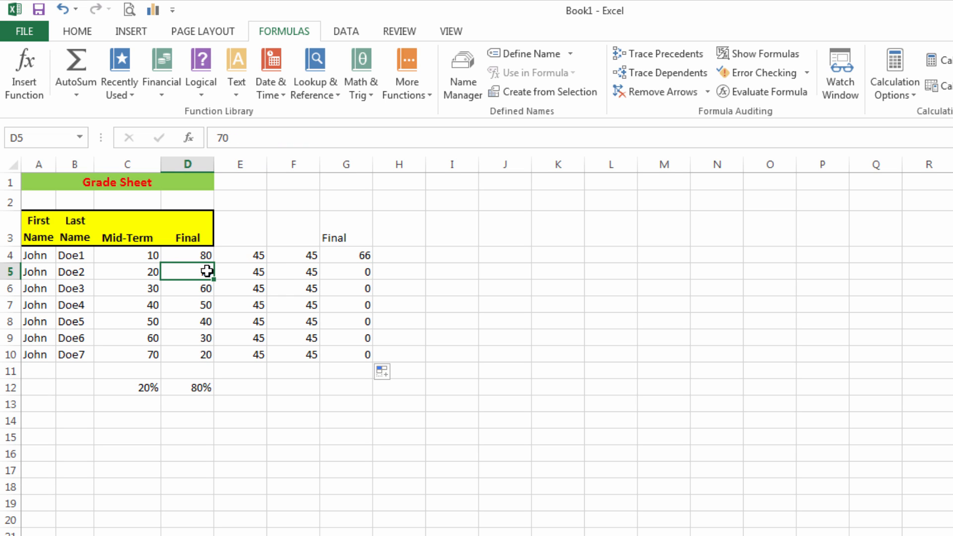
pyautogui.click(350, 273)
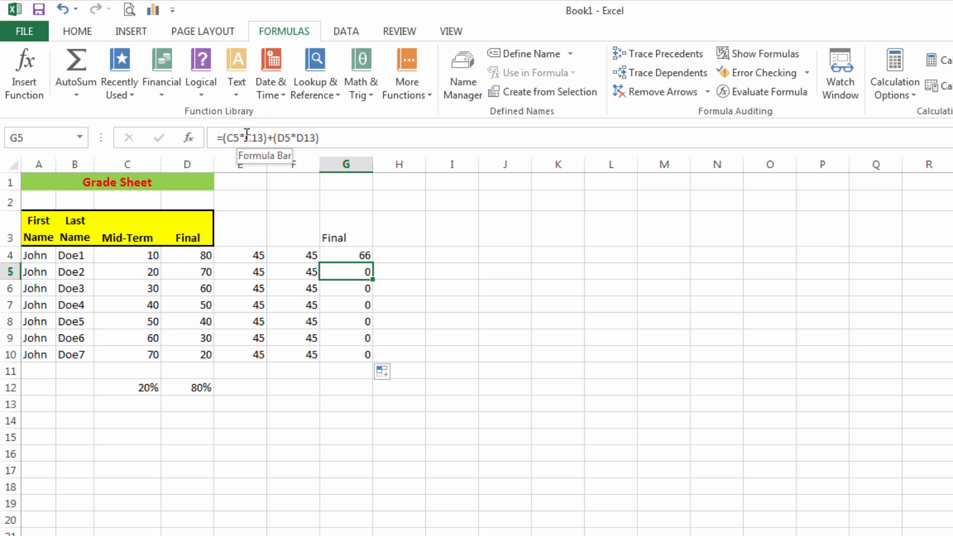
pyautogui.click(349, 253)
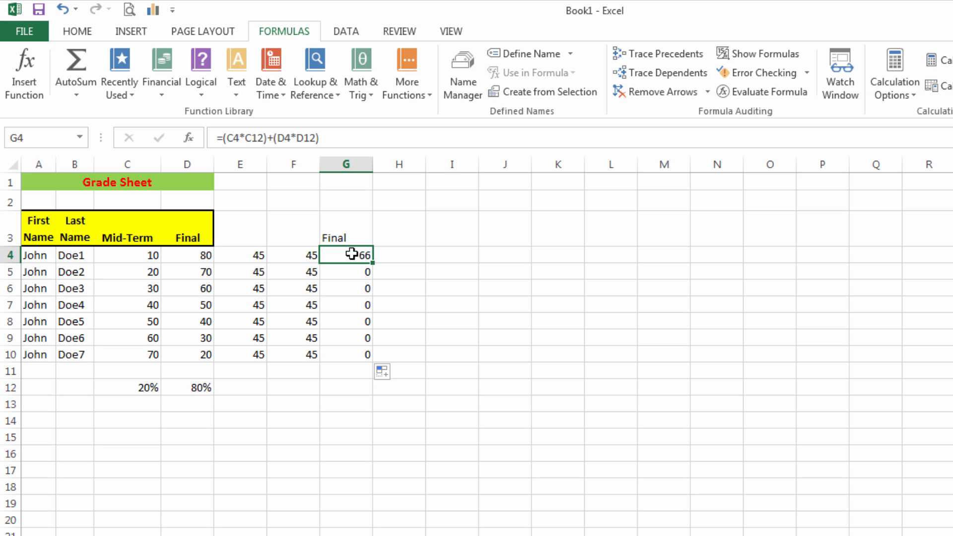
# Label the weights row "Weights" in cell B12 and widen column B to fit the text
pyautogui.click(76, 387)
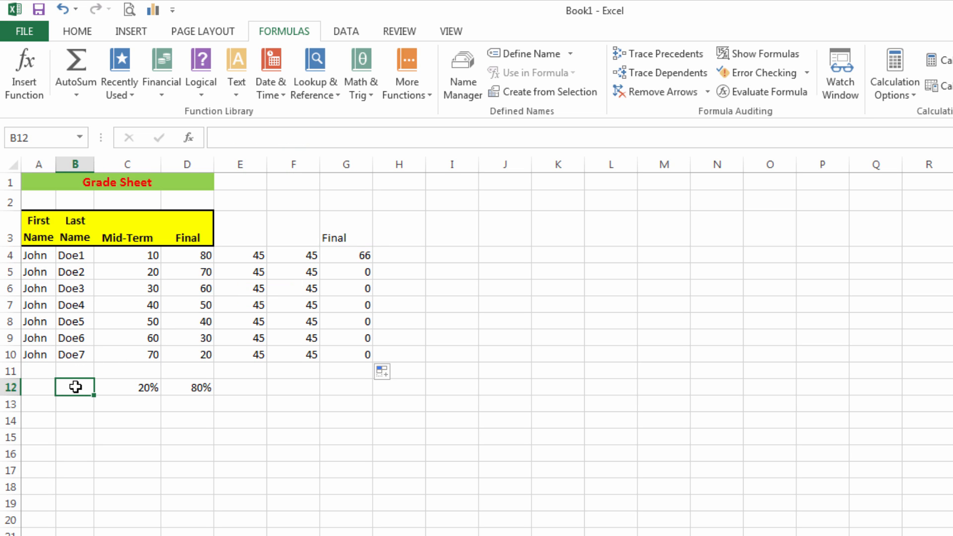
pyautogui.write('Weights')
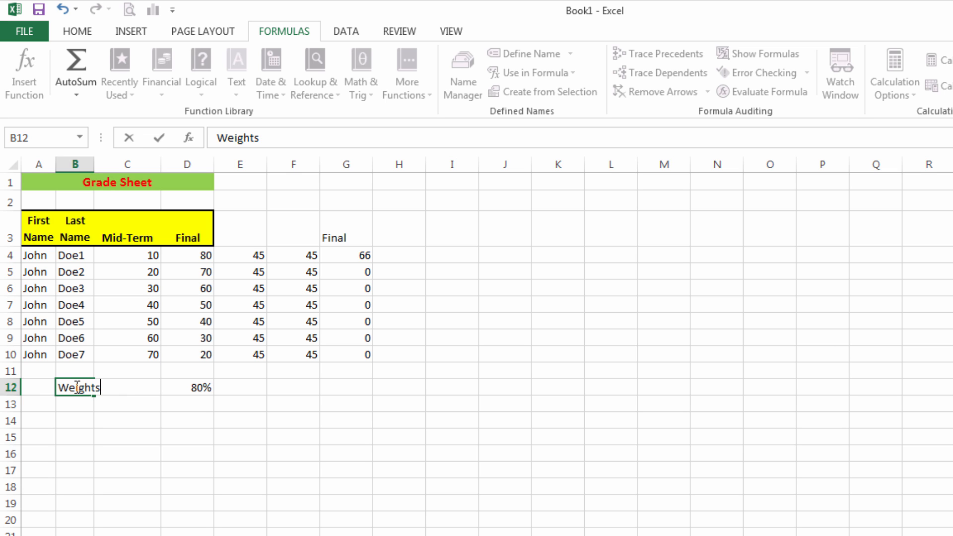
pyautogui.press('Return')
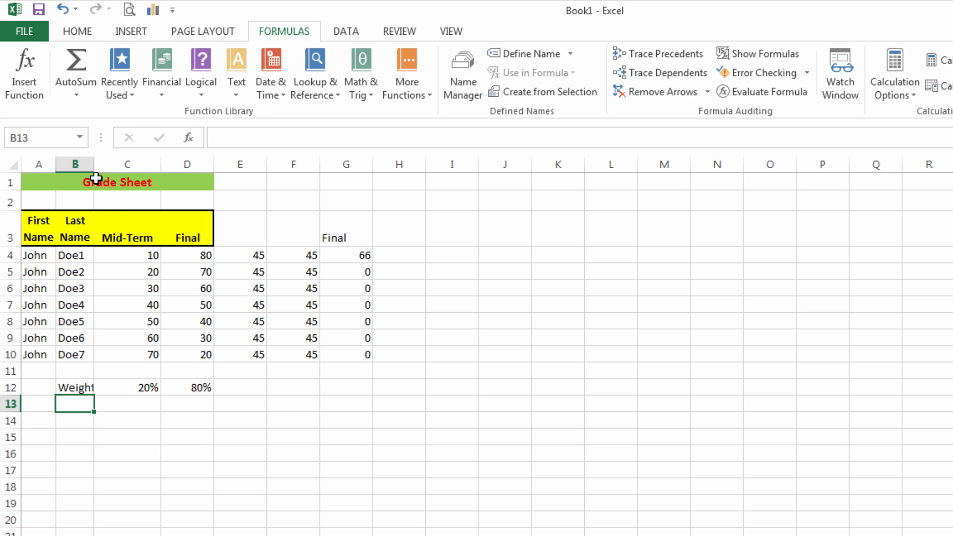
pyautogui.moveTo(92, 169); pyautogui.dragTo(102, 168)
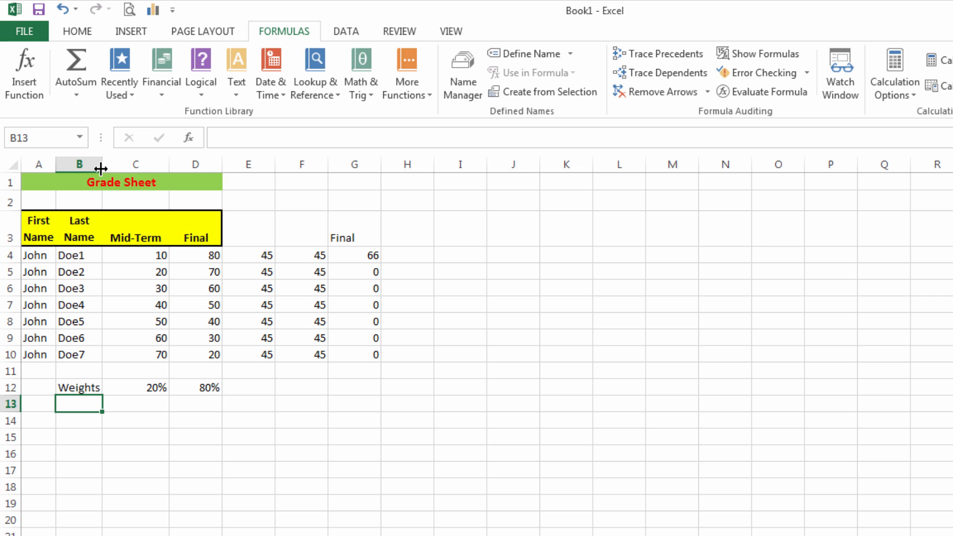
# Change the weights to 30% for the mid-term in C12 and 70% for the final in D12
pyautogui.click(153, 389)
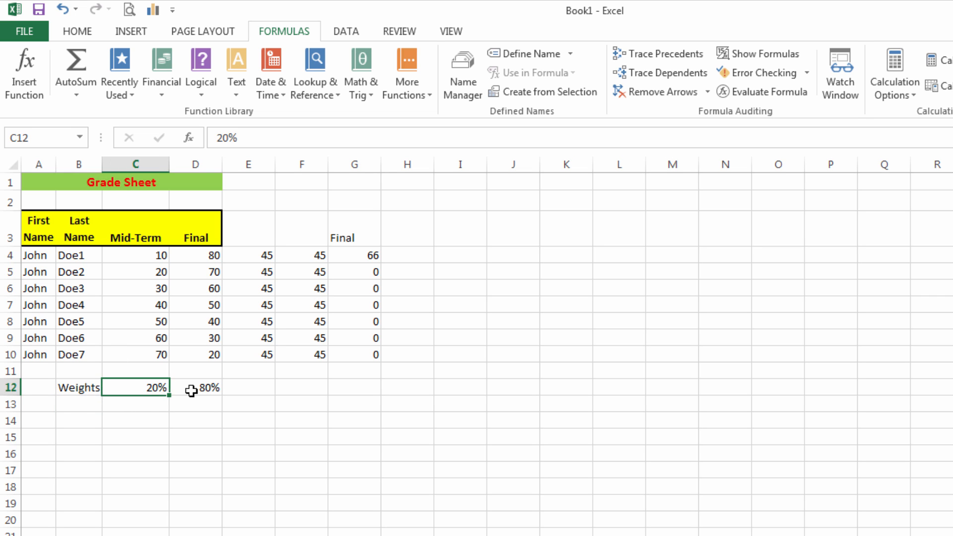
pyautogui.click(196, 389)
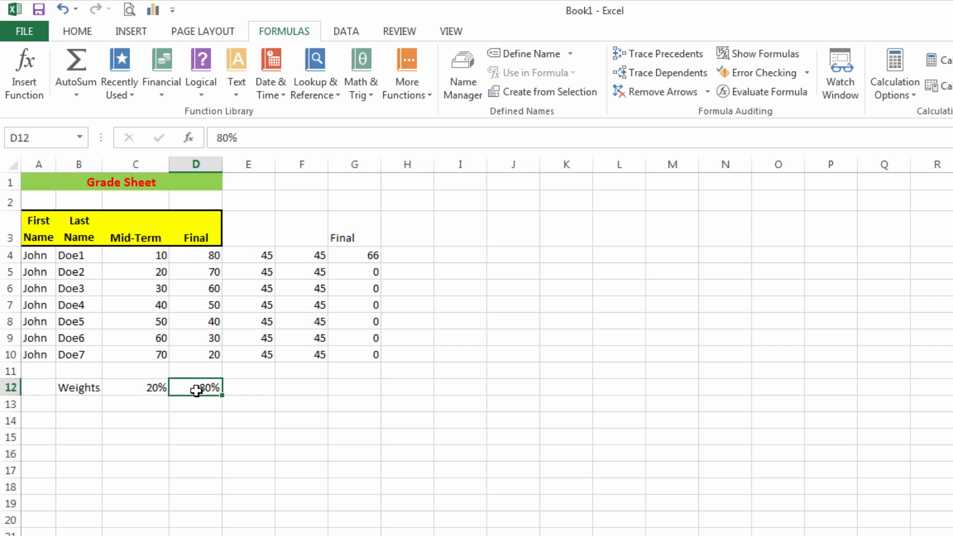
pyautogui.click(146, 382)
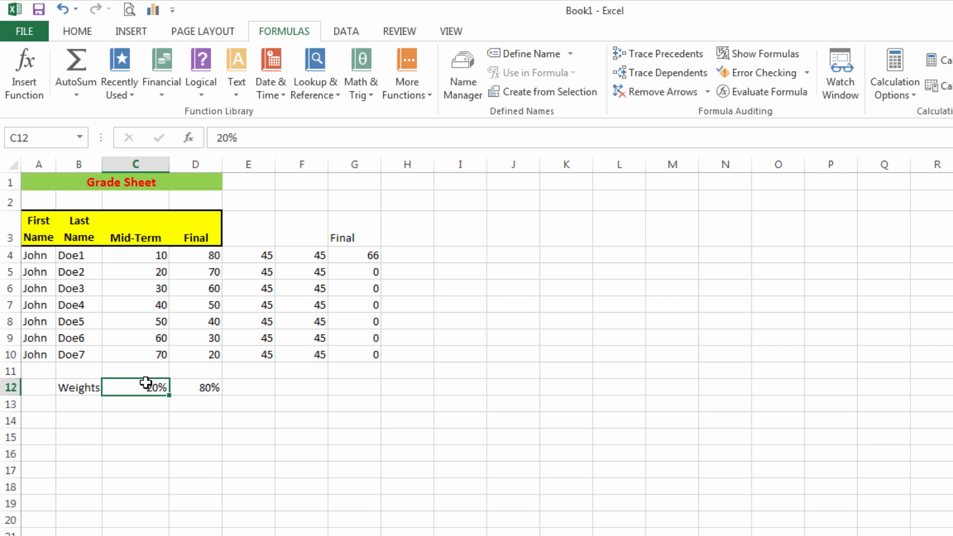
pyautogui.write('30')
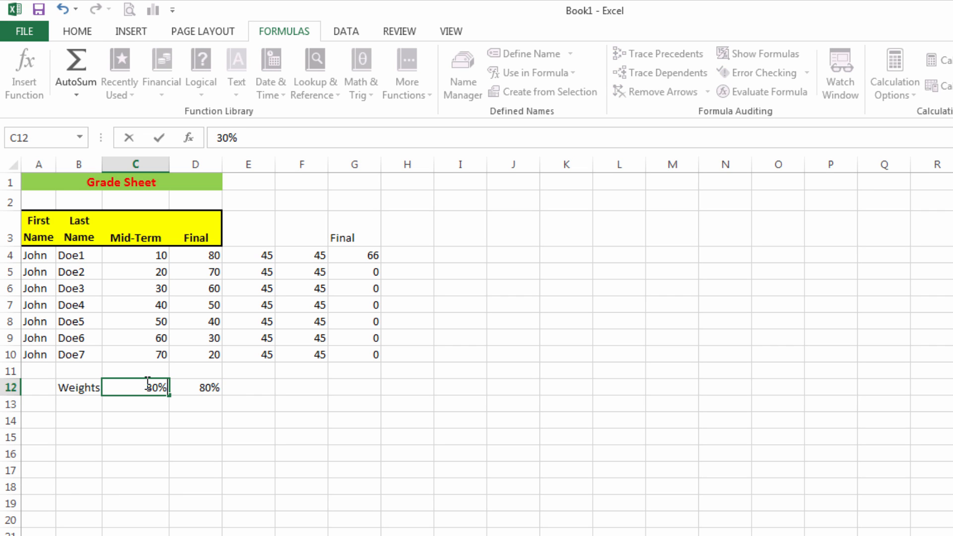
pyautogui.press('Return')
pyautogui.click(184, 387)
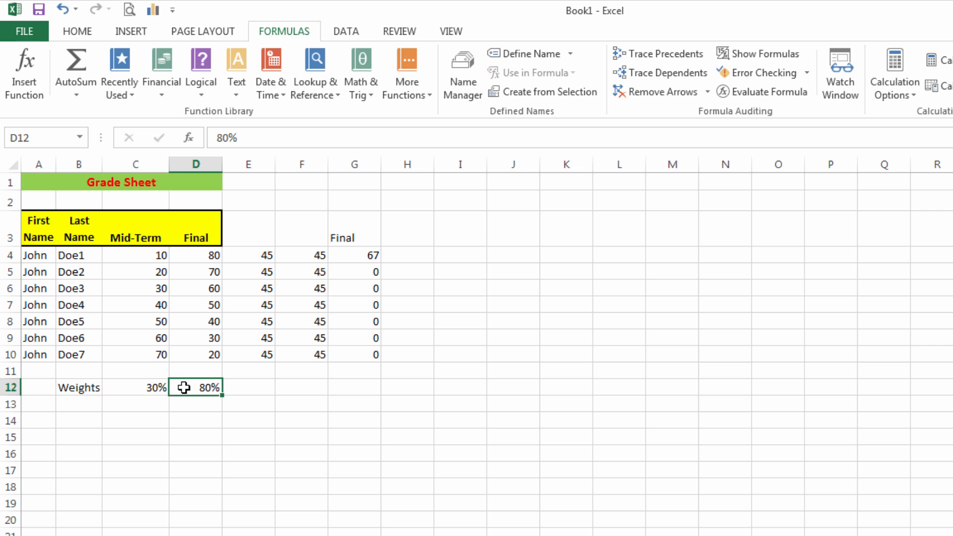
pyautogui.write('70')
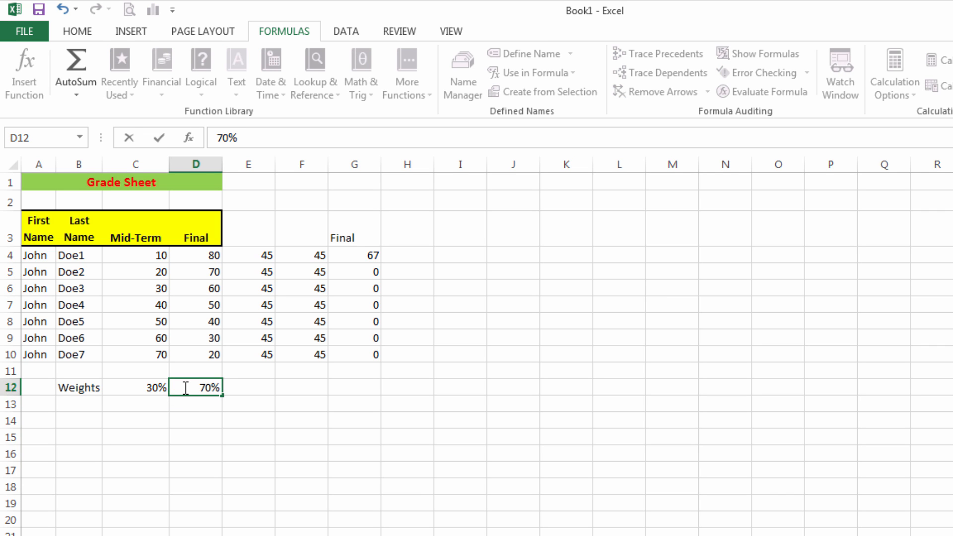
pyautogui.press('Return')
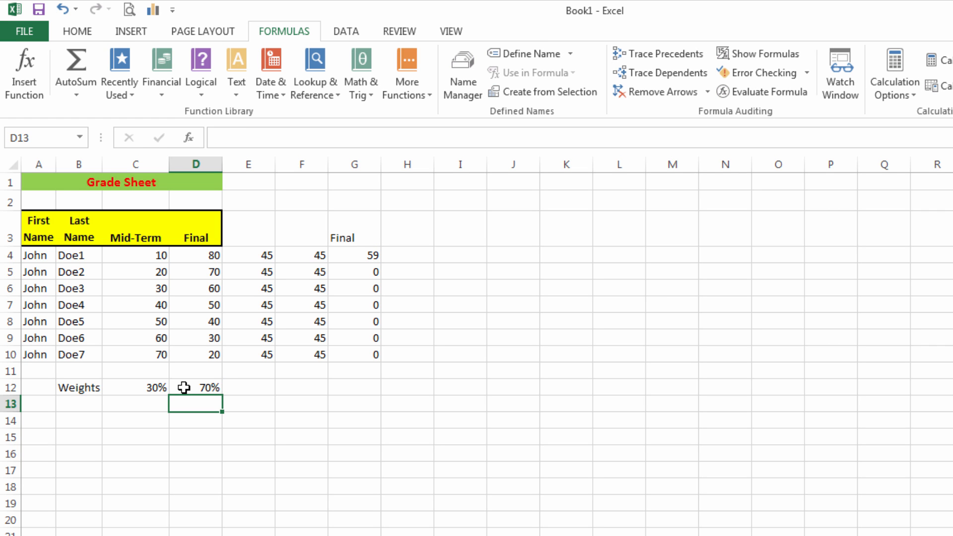
# Examine how the weight references differ between the formulas in G4 and G5
pyautogui.click(369, 256)
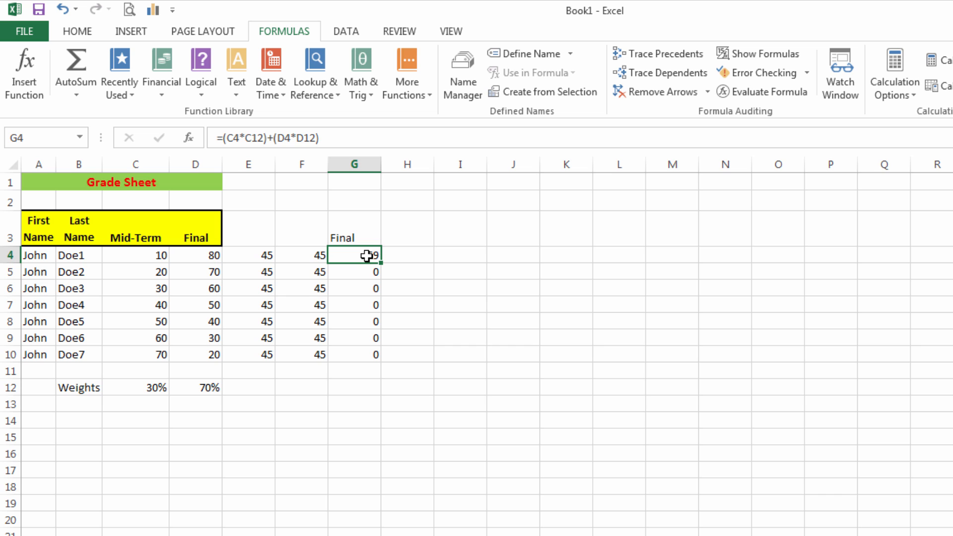
pyautogui.click(366, 272)
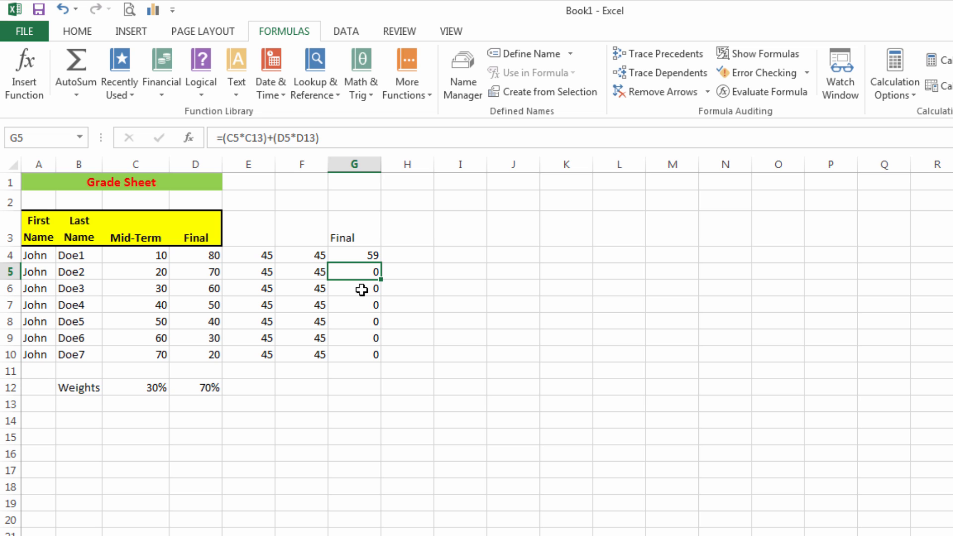
pyautogui.click(362, 254)
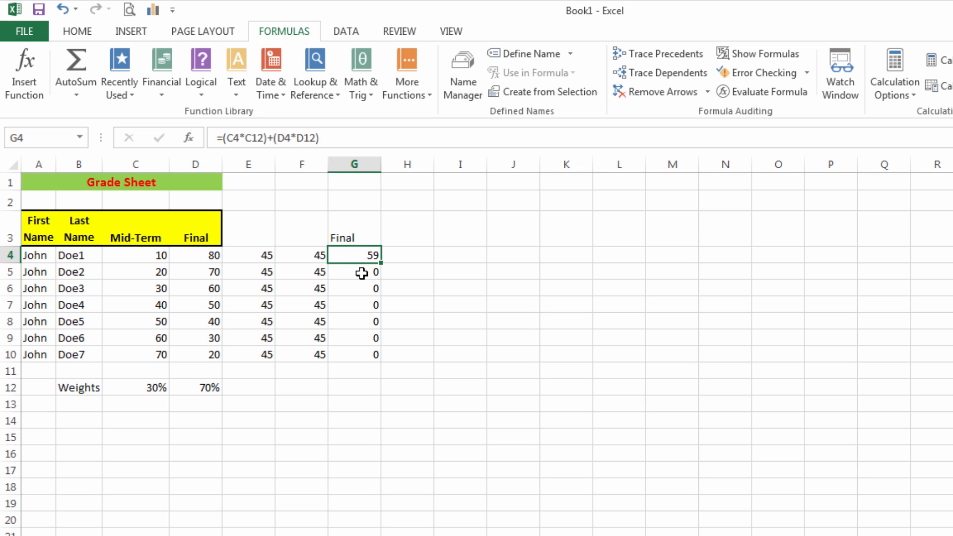
pyautogui.click(362, 273)
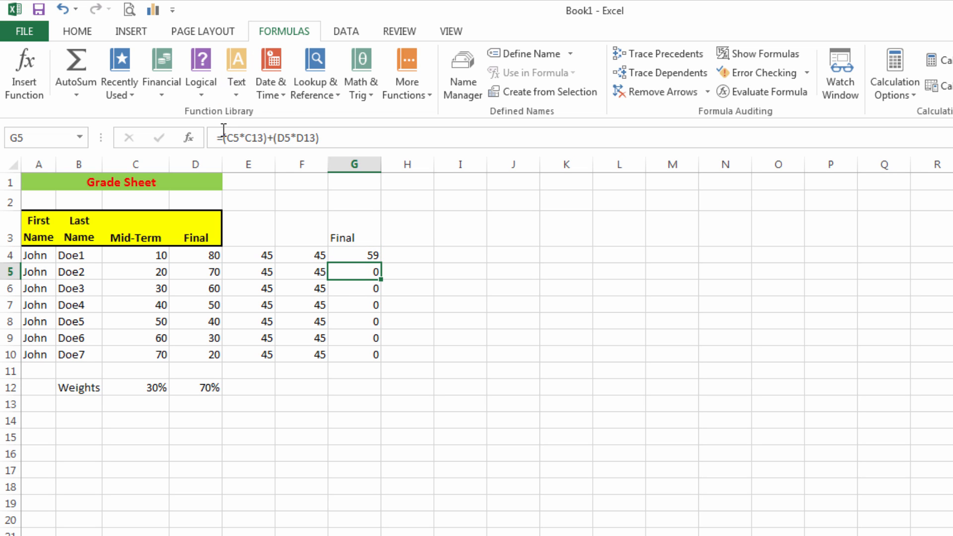